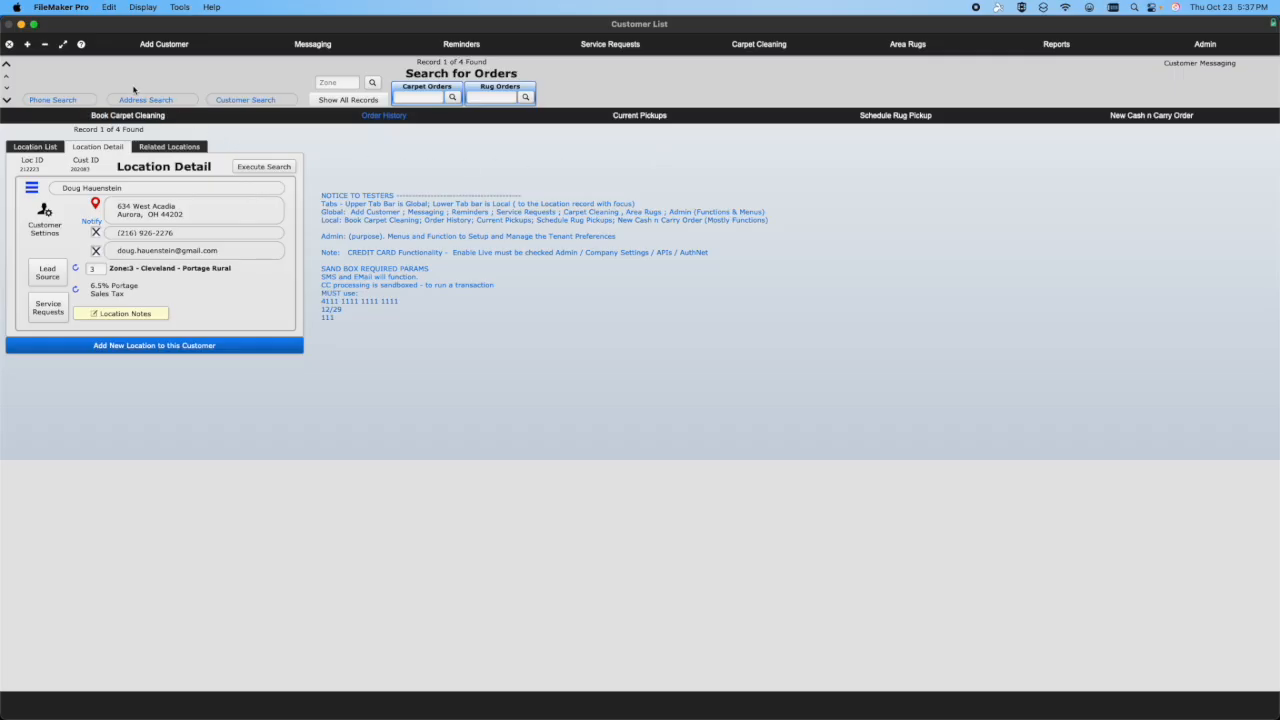
- Shrink and reposition the Customer List window, and page to the last found record and back to the first
{"action": "left_click", "coordinate": [63, 44]}
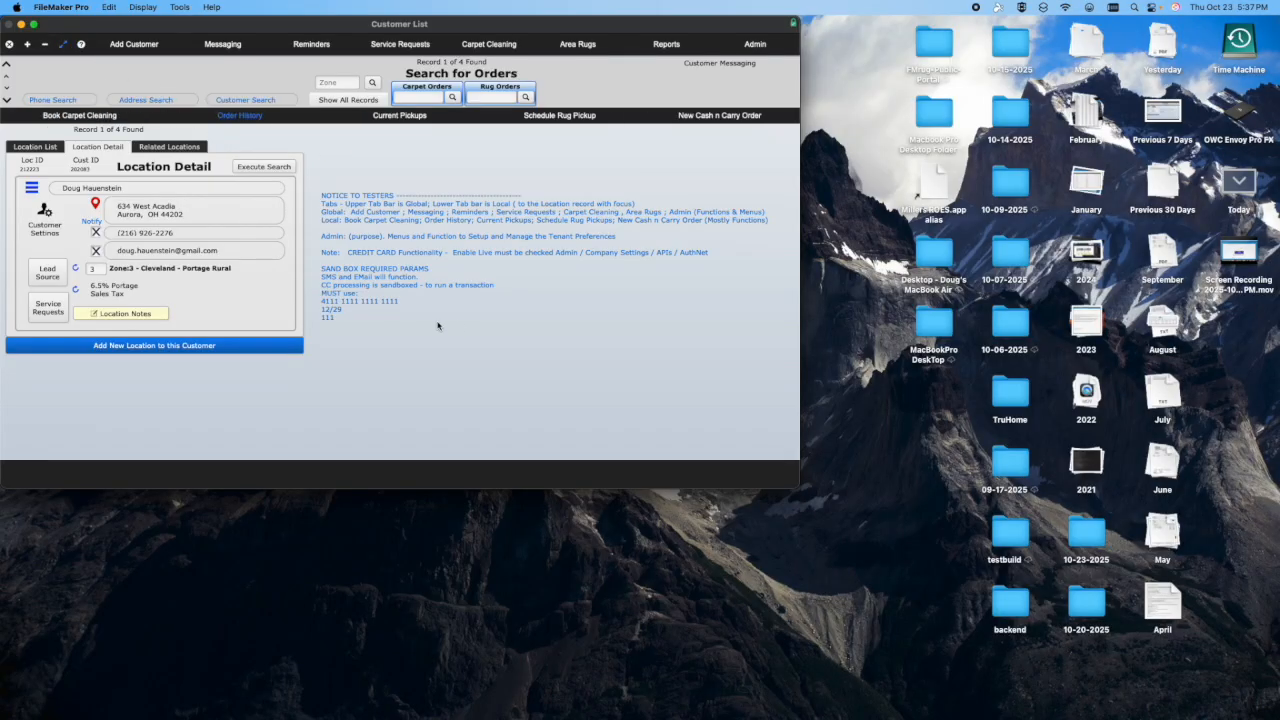
{"action": "left_click_drag", "start_coordinate": [245, 28], "coordinate": [432, 95]}
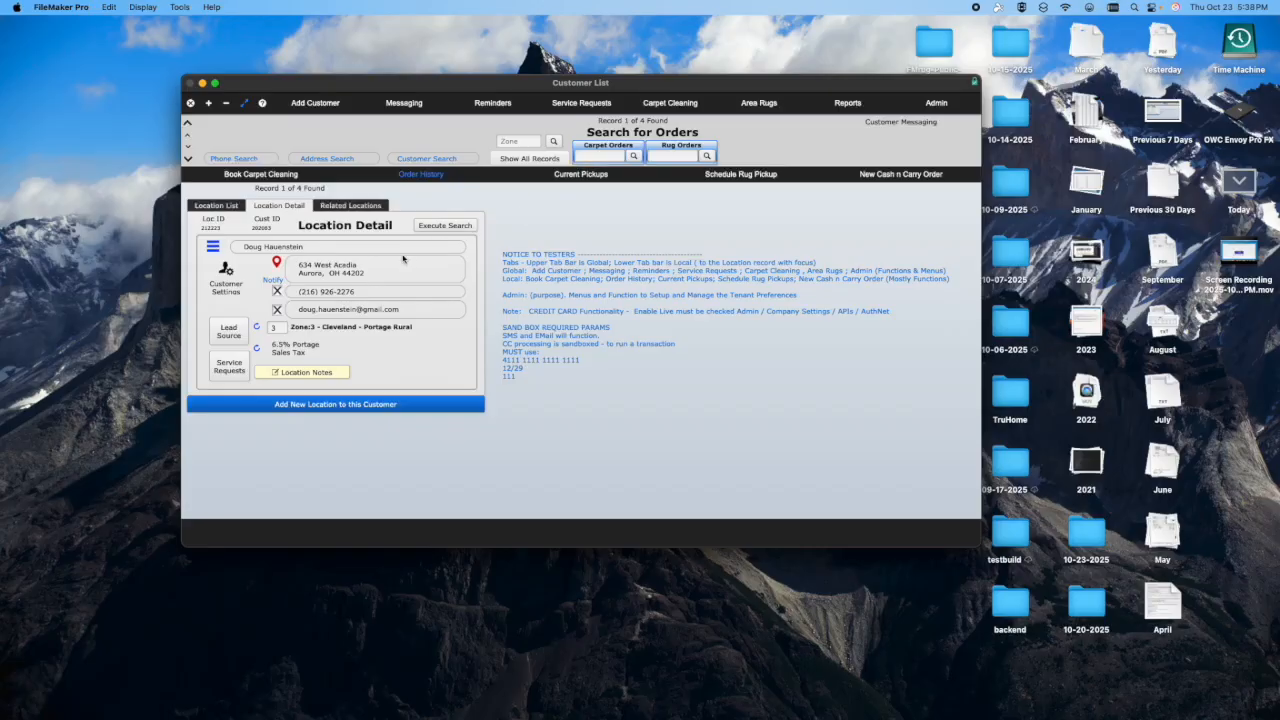
{"action": "left_click", "coordinate": [187, 148]}
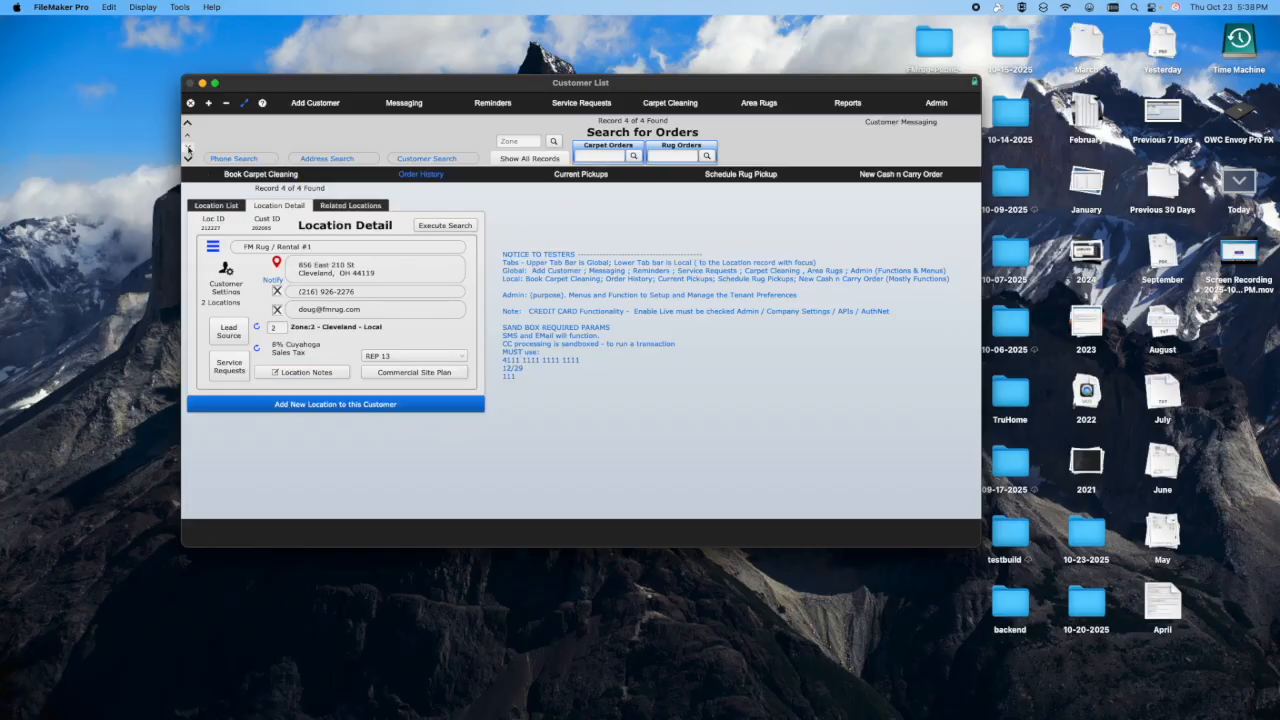
{"action": "left_click", "coordinate": [188, 137]}
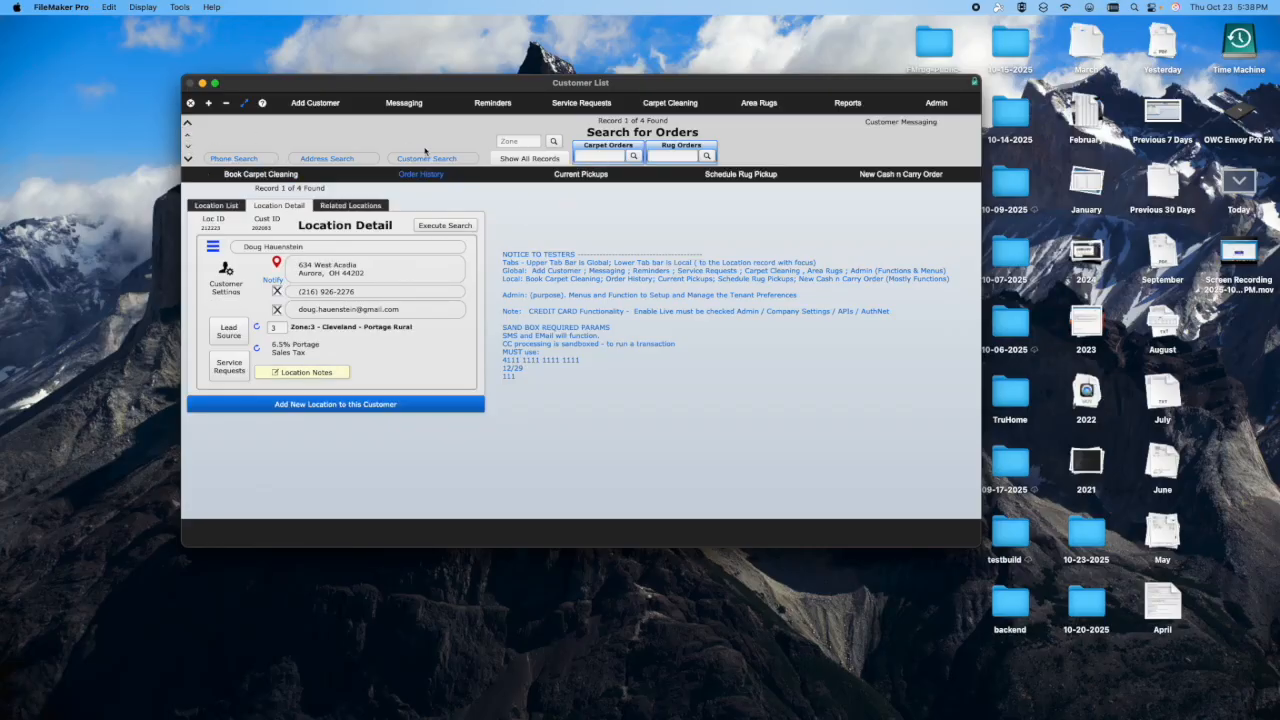
- Search the customer records for the prospective customer's street address
{"action": "left_click", "coordinate": [344, 162]}
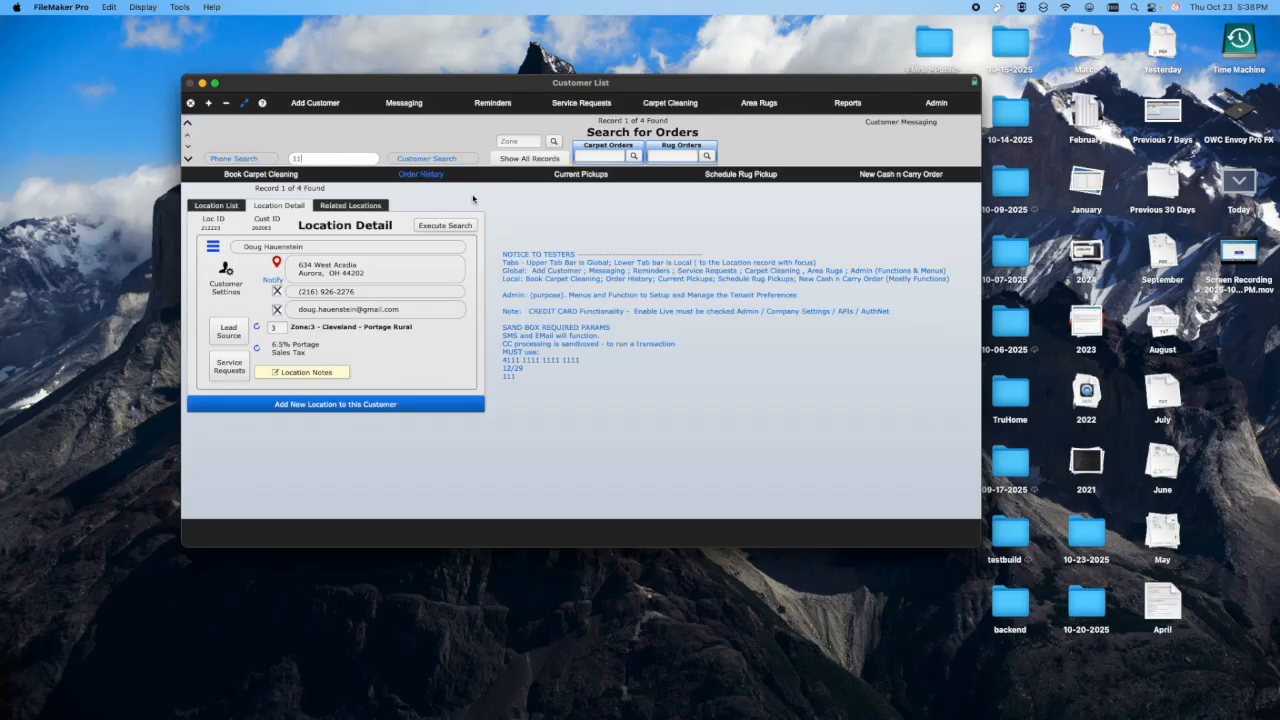
{"action": "key", "text": "Return"}
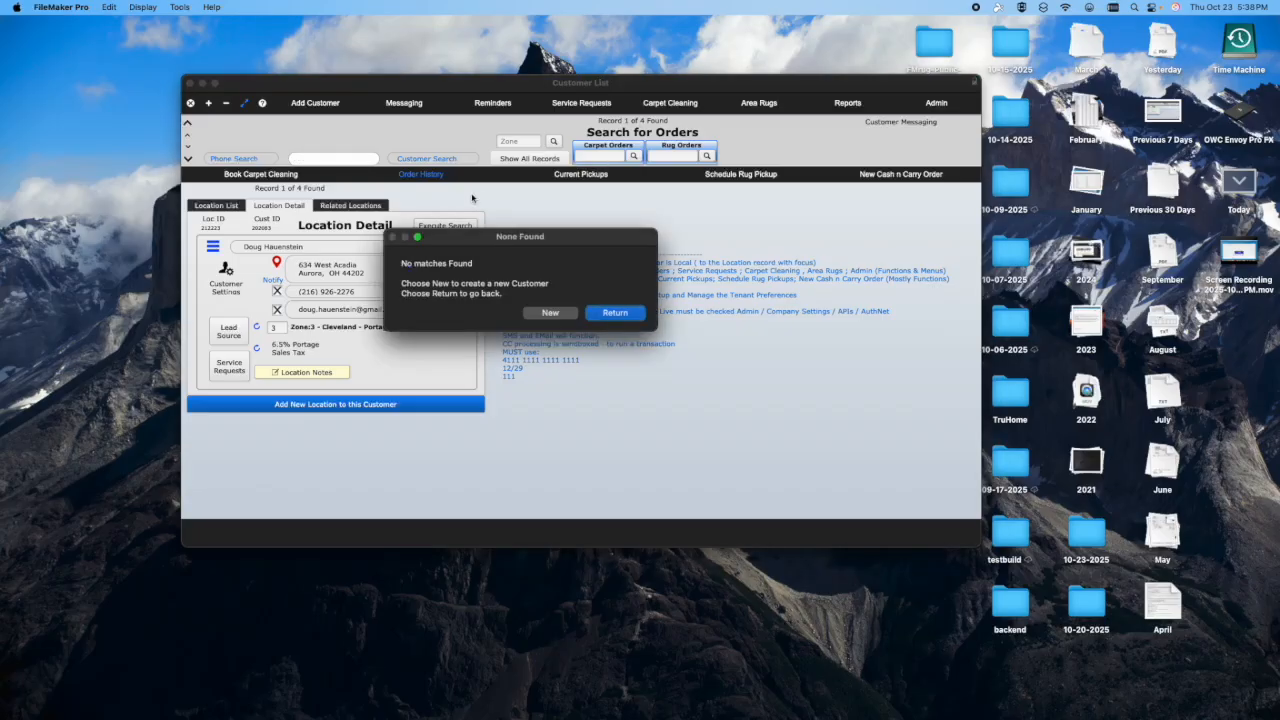
- Start a new customer from the search and enter the customer's first name, last name and street address
{"action": "left_click", "coordinate": [551, 313]}
{"action": "left_click", "coordinate": [543, 330]}
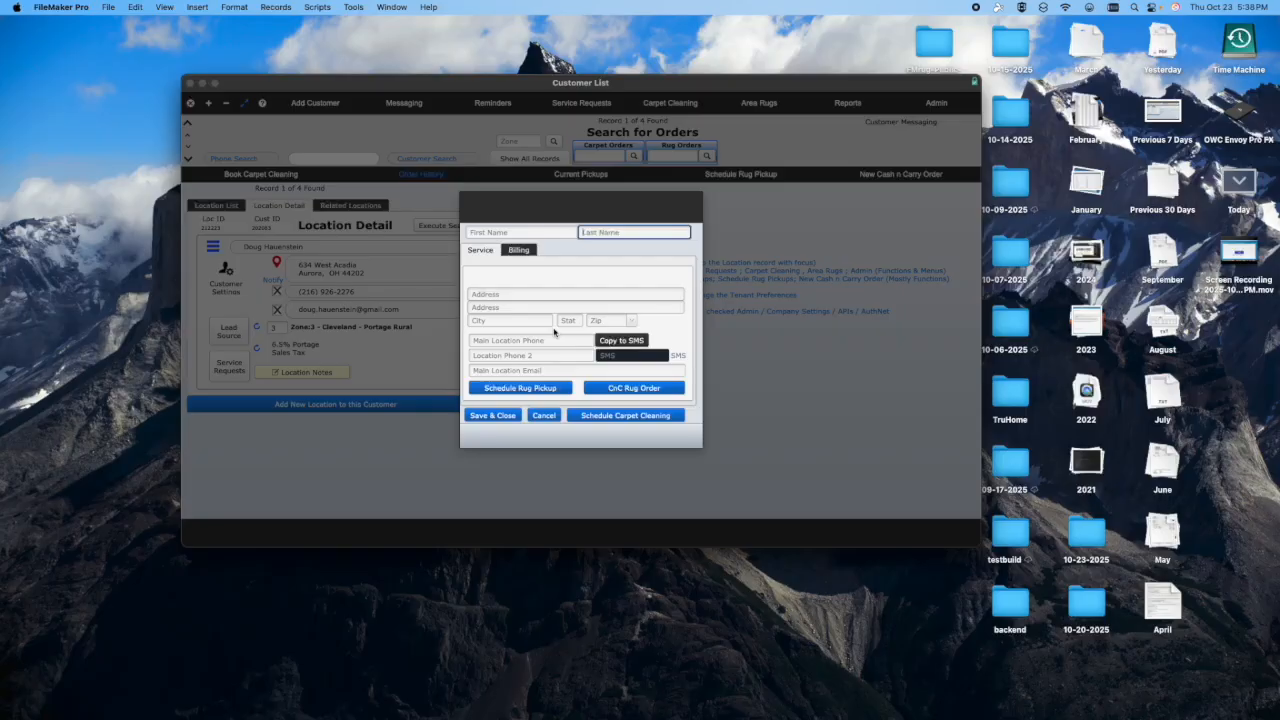
{"action": "left_click", "coordinate": [498, 232]}
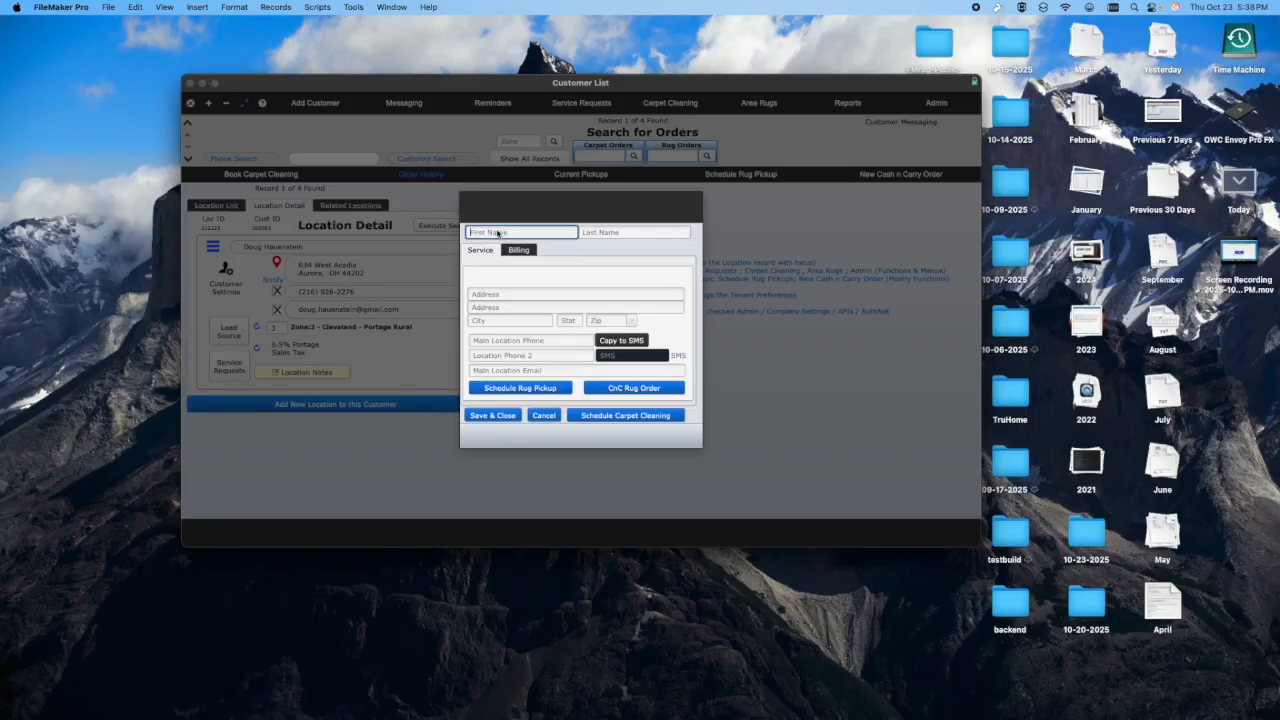
{"action": "type", "text": "S"}
{"action": "key", "text": "Tab"}
{"action": "type", "text": "Sones"}
{"action": "key", "text": "Tab"}
{"action": "key", "text": "Tab"}
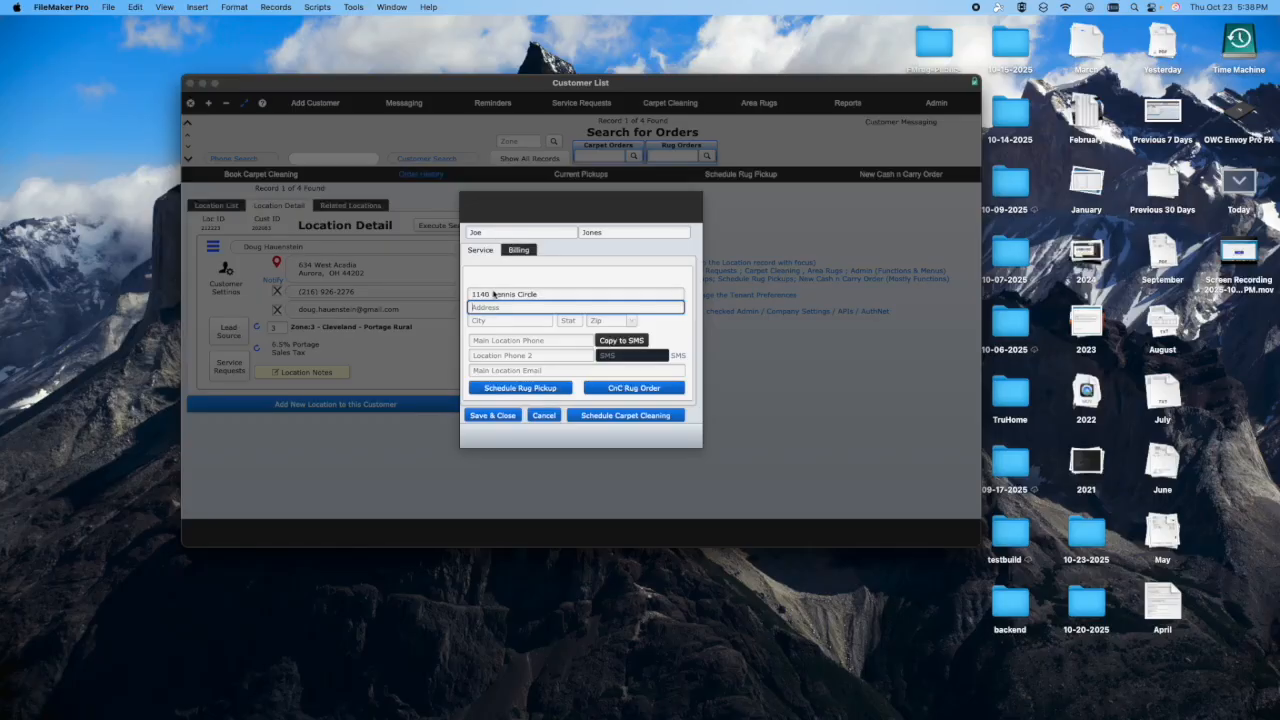
- Complete the new customer's city, state and ZIP code, and save the record
{"action": "left_click", "coordinate": [609, 320]}
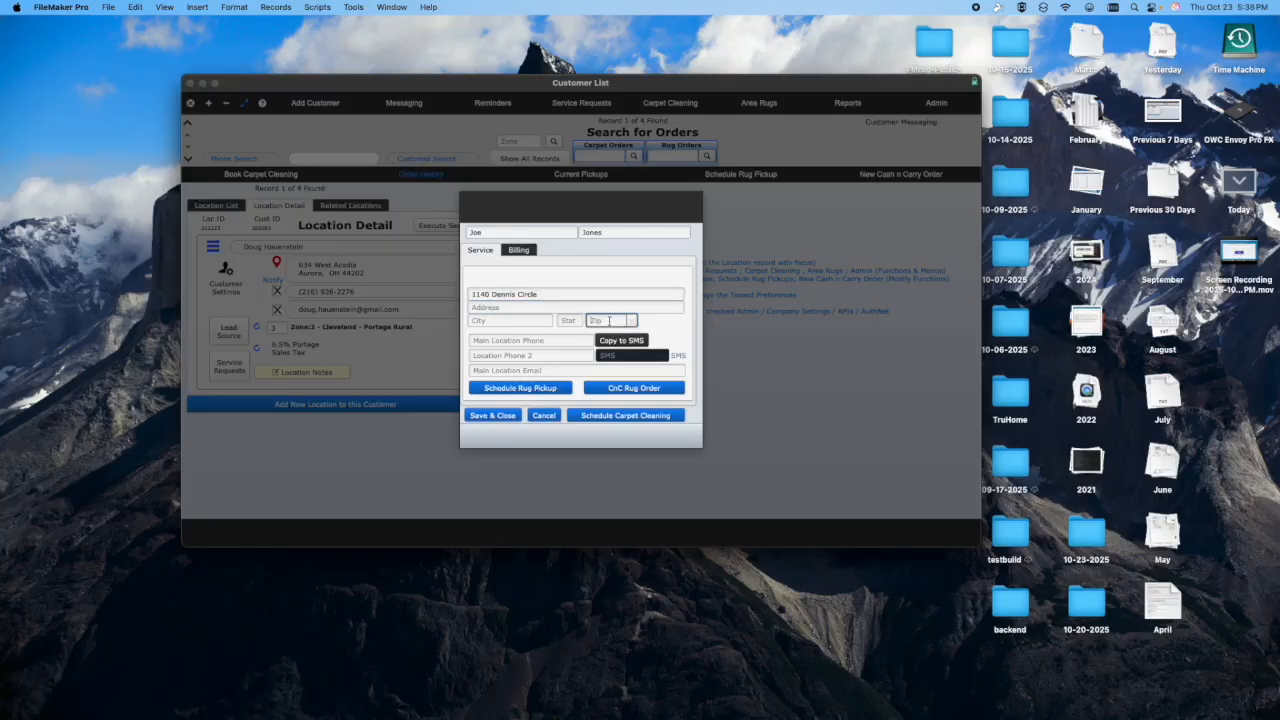
{"action": "key", "text": "Tab"}
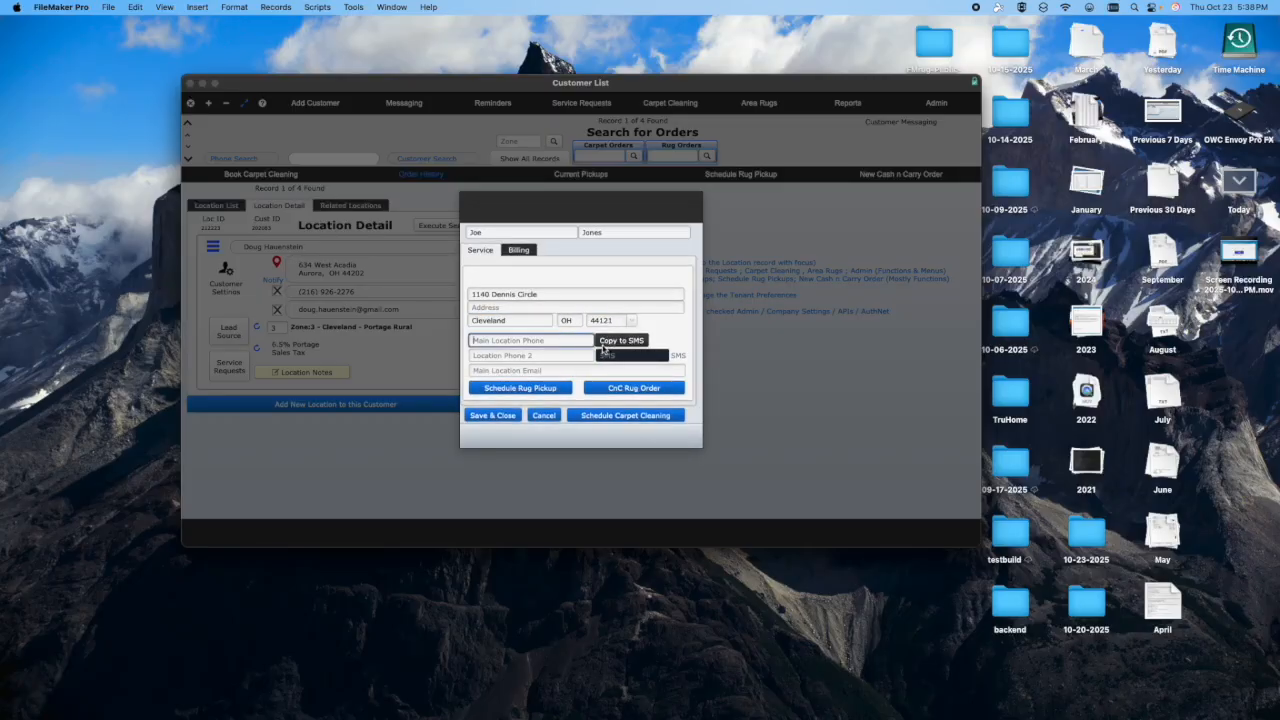
{"action": "left_click", "coordinate": [489, 415]}
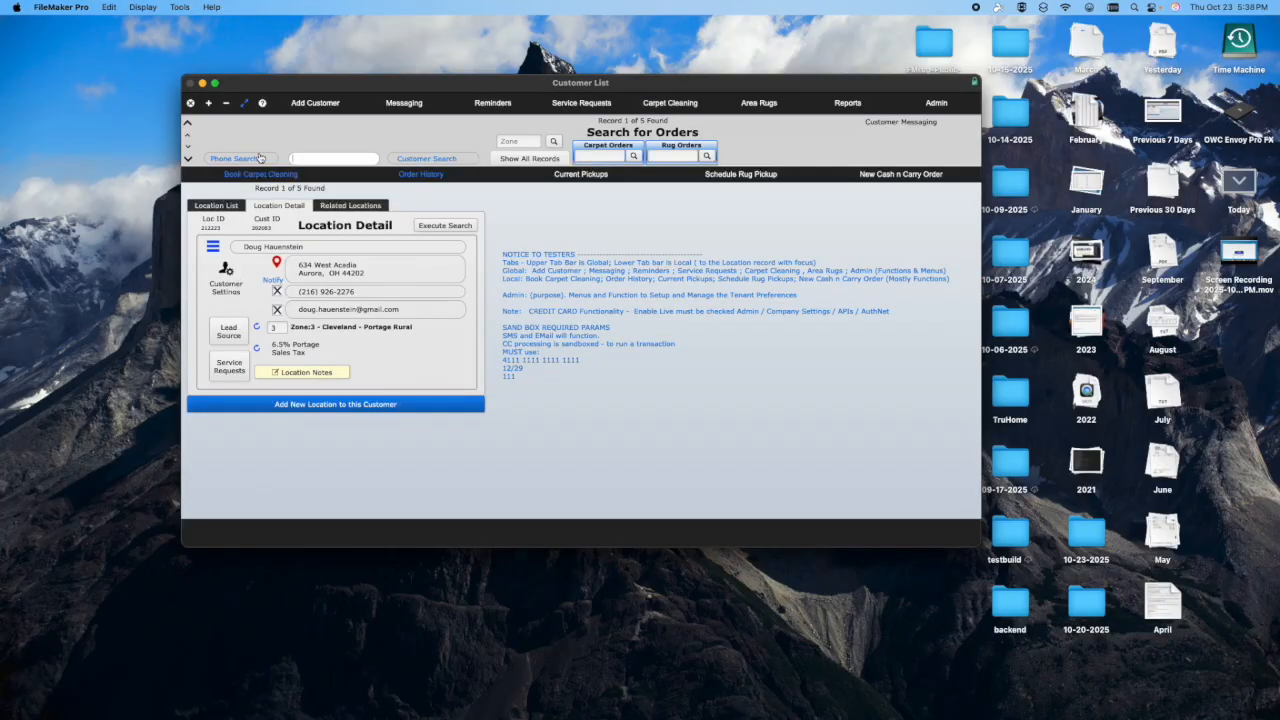
- Go to the newly added customer, look up the location's sales tax and set its zone to 2 Cleveland - Local
{"action": "left_click", "coordinate": [188, 159]}
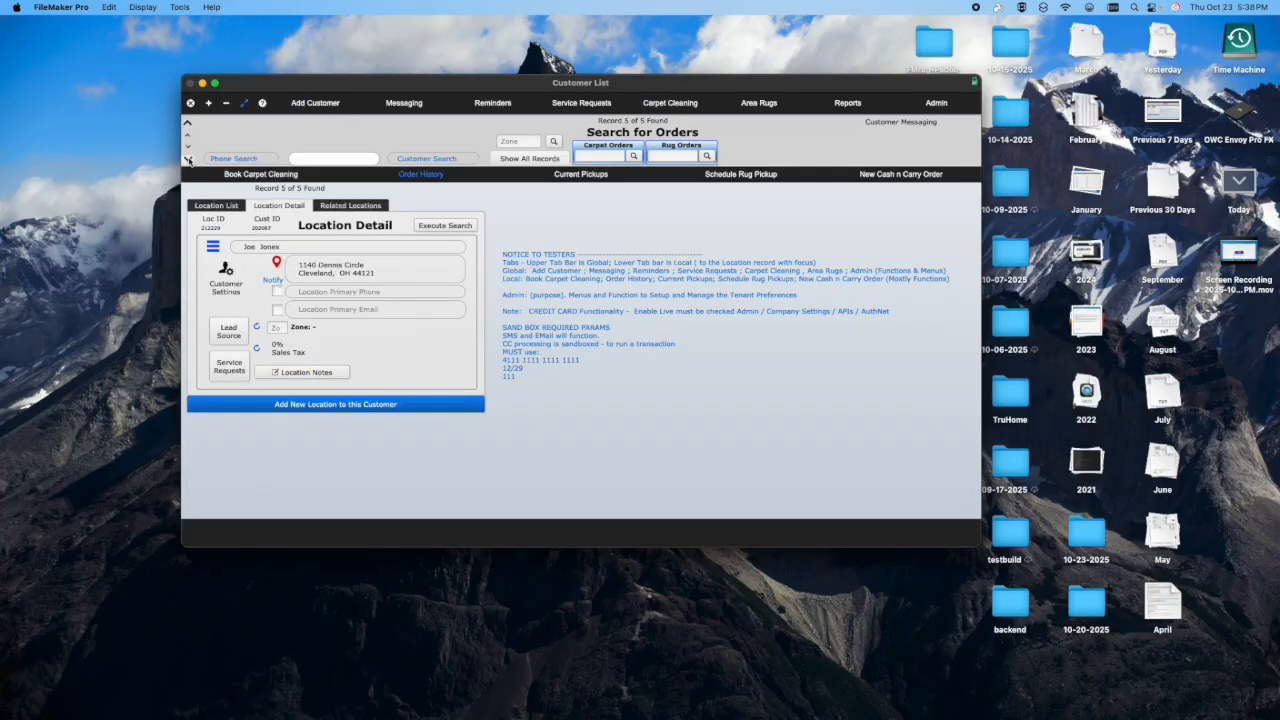
{"action": "left_click", "coordinate": [257, 348]}
{"action": "left_click", "coordinate": [282, 330]}
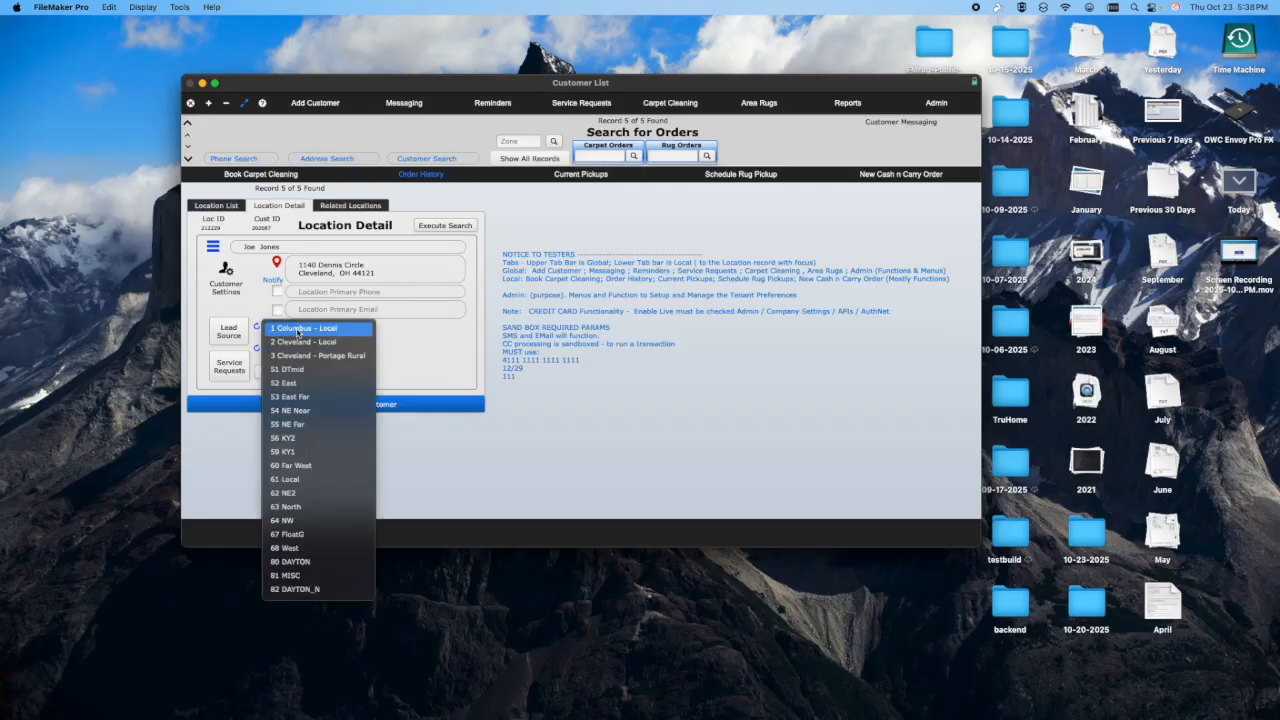
{"action": "left_click", "coordinate": [299, 342]}
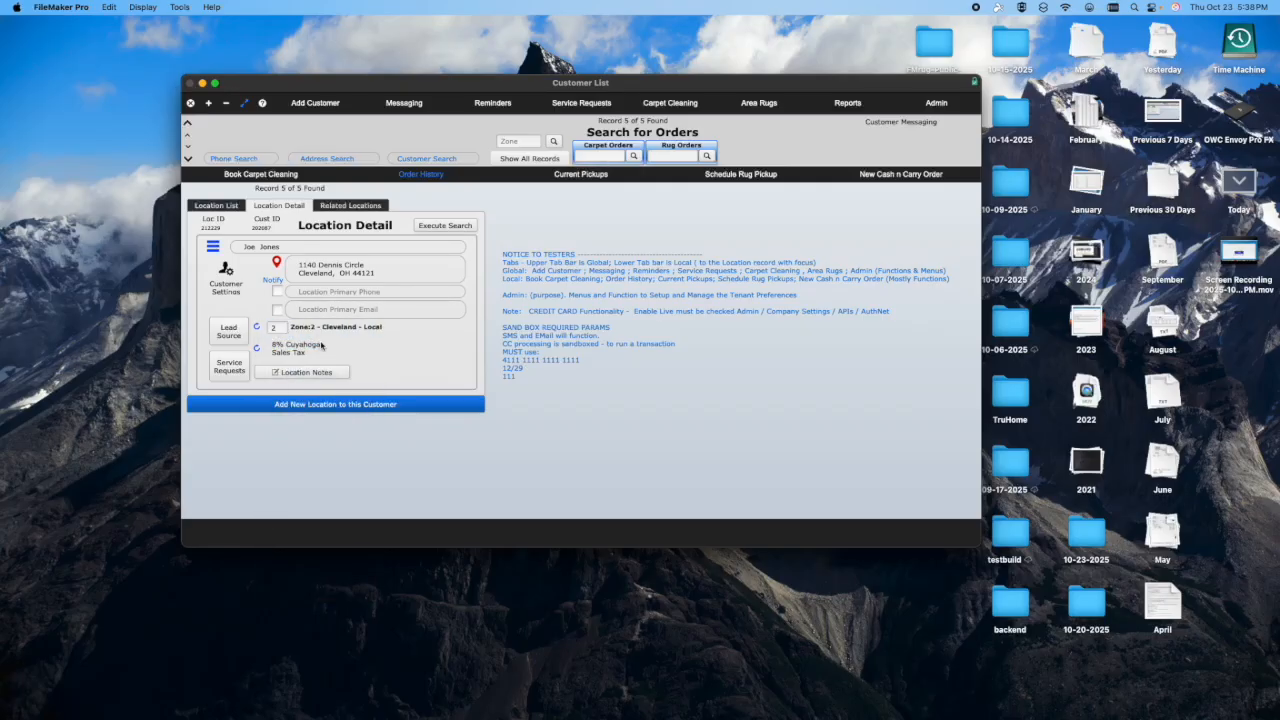
- Open the new customer's settings, view the location's orders overview and return to the customer detail
{"action": "left_click", "coordinate": [225, 280]}
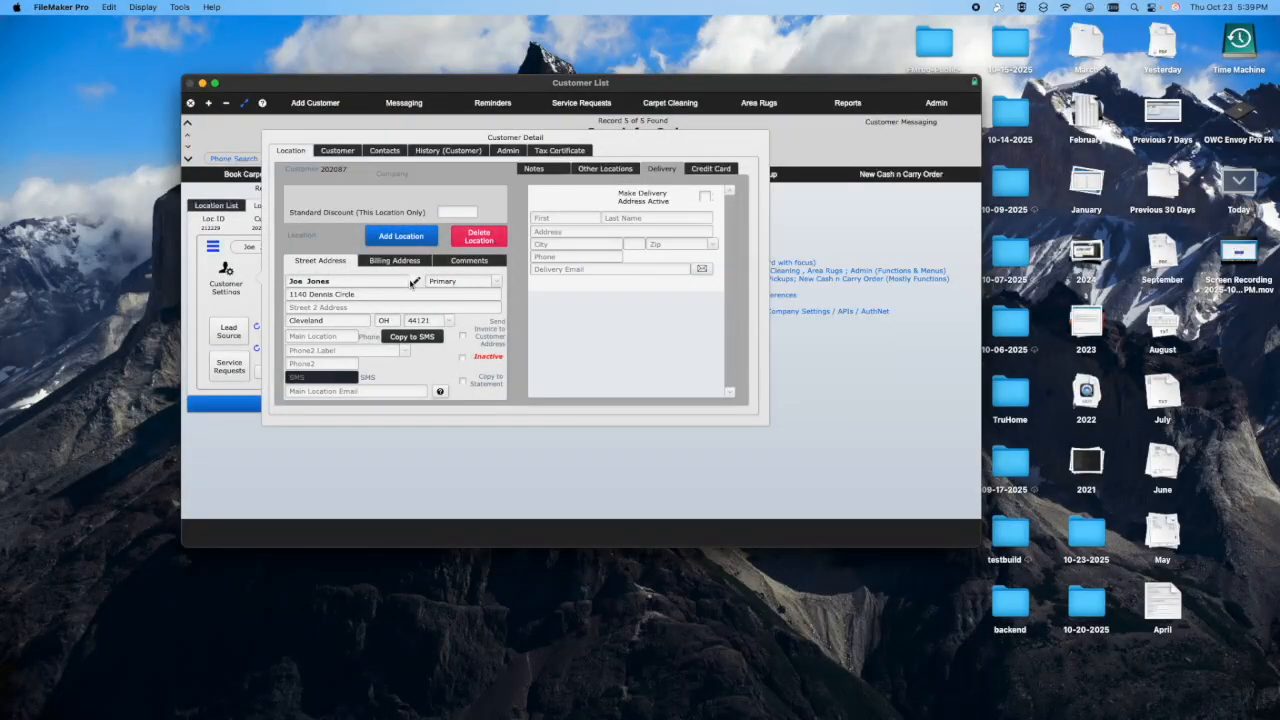
{"action": "left_click", "coordinate": [416, 282]}
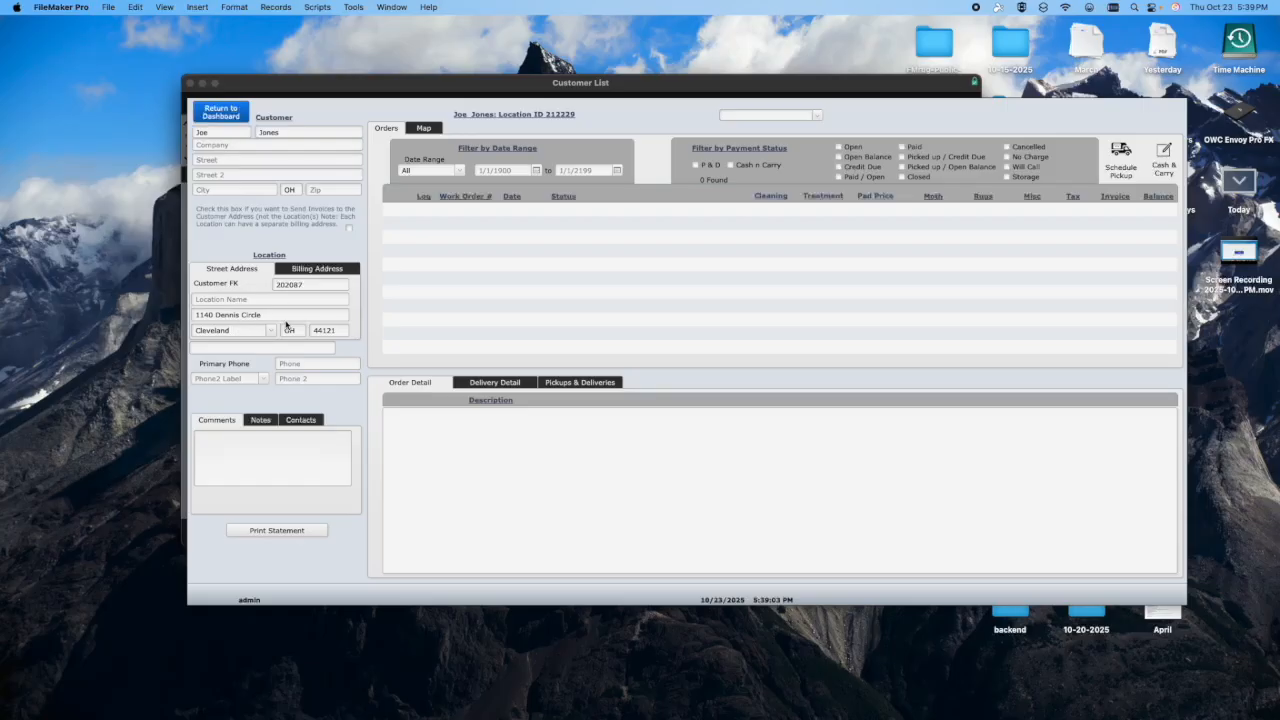
{"action": "left_click", "coordinate": [215, 116]}
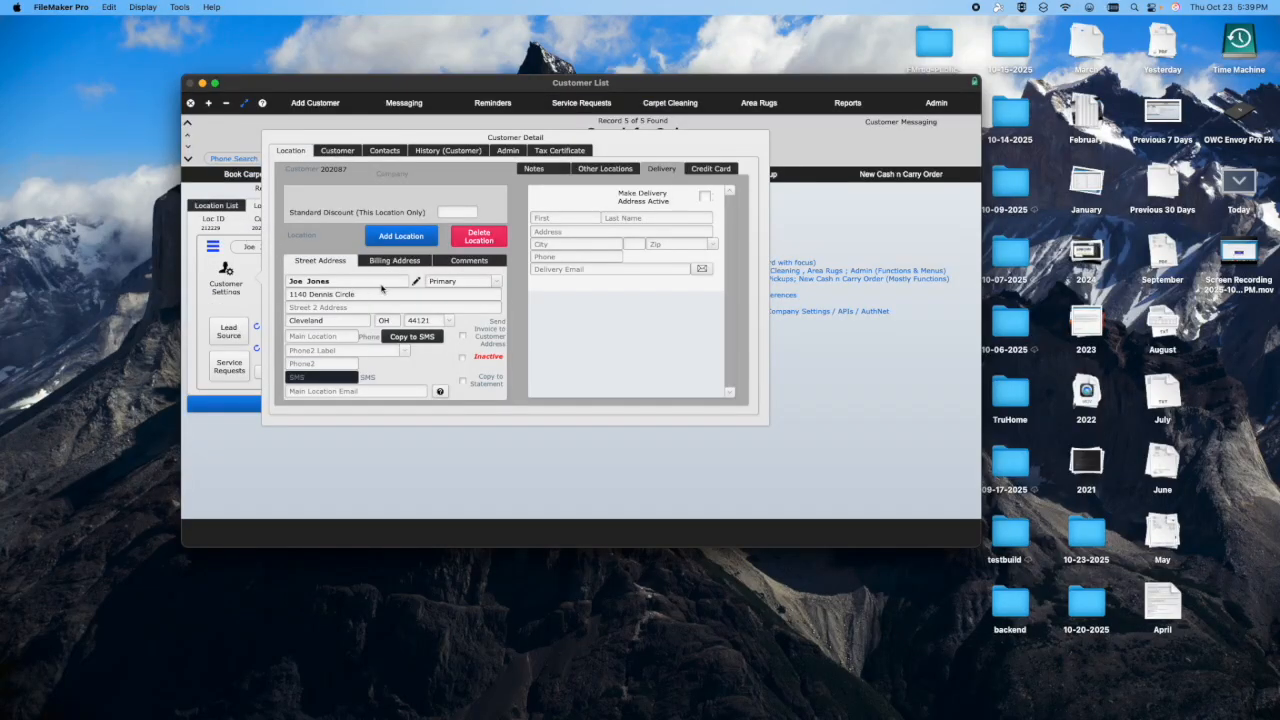
- Review the customer's discount and contact settings, sales history, admin information and tax certificate
{"action": "left_click", "coordinate": [349, 151]}
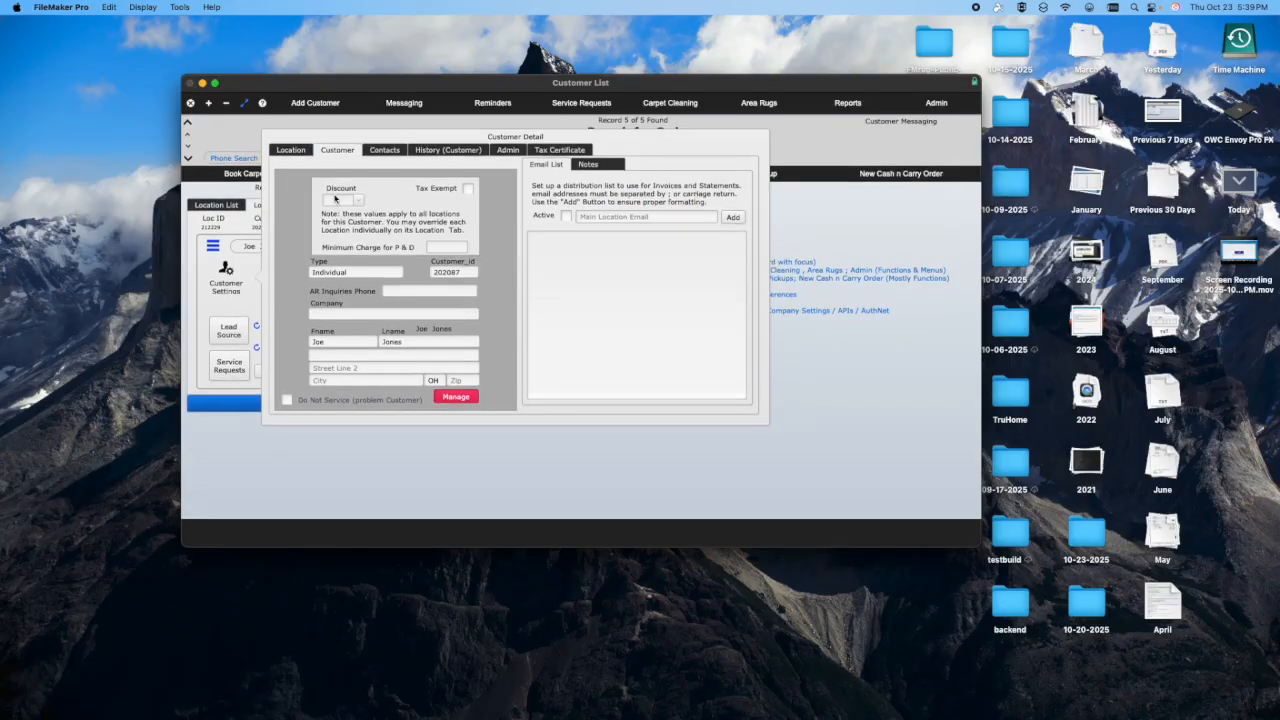
{"action": "left_click", "coordinate": [383, 152]}
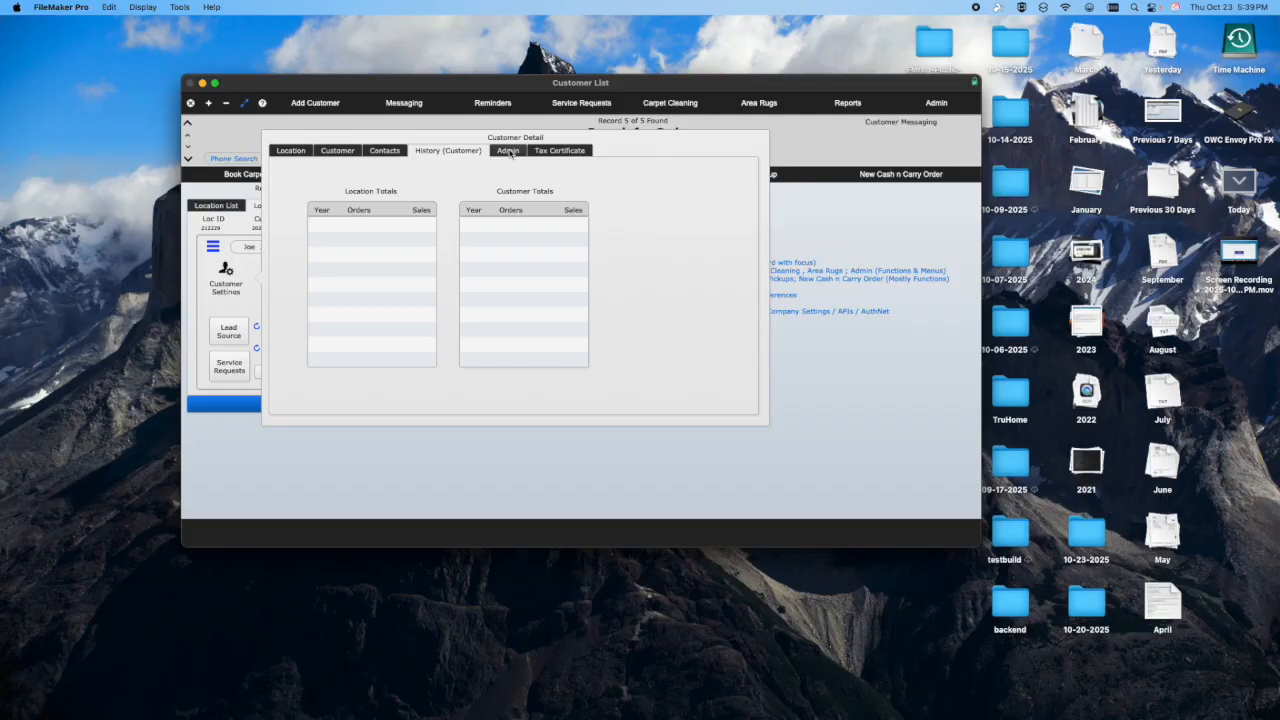
{"action": "left_click", "coordinate": [509, 151]}
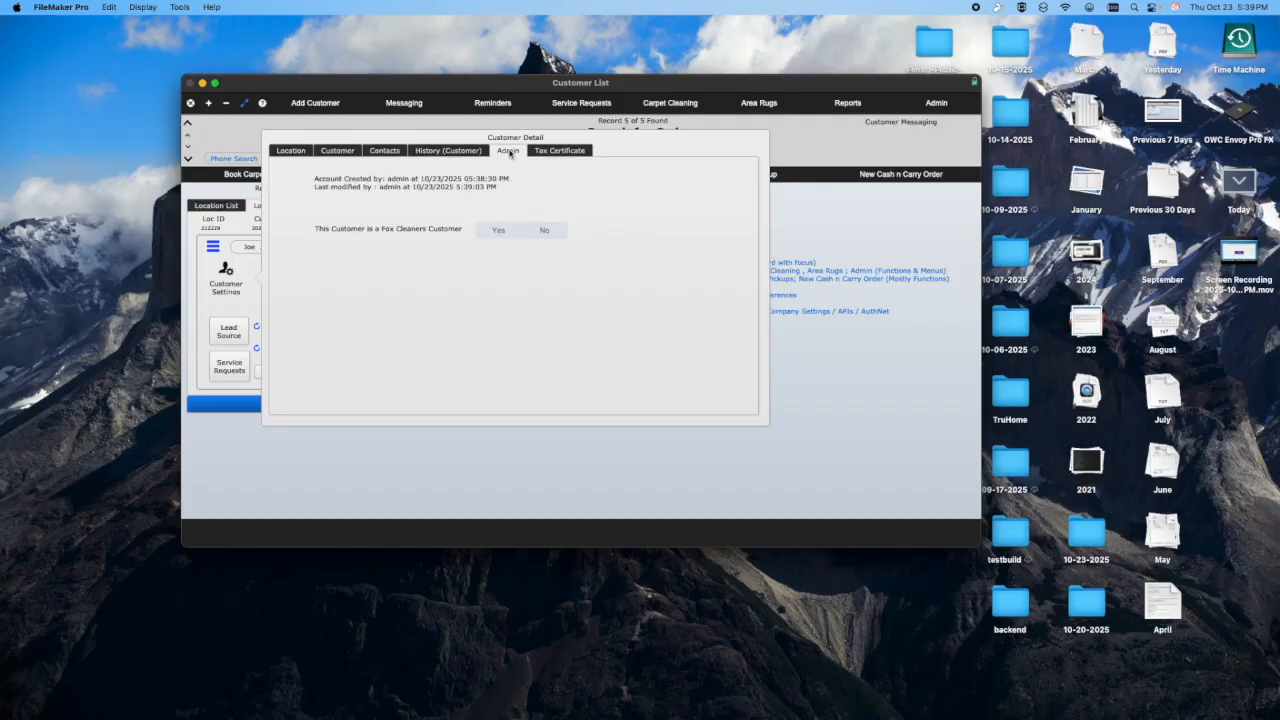
{"action": "left_click", "coordinate": [560, 151]}
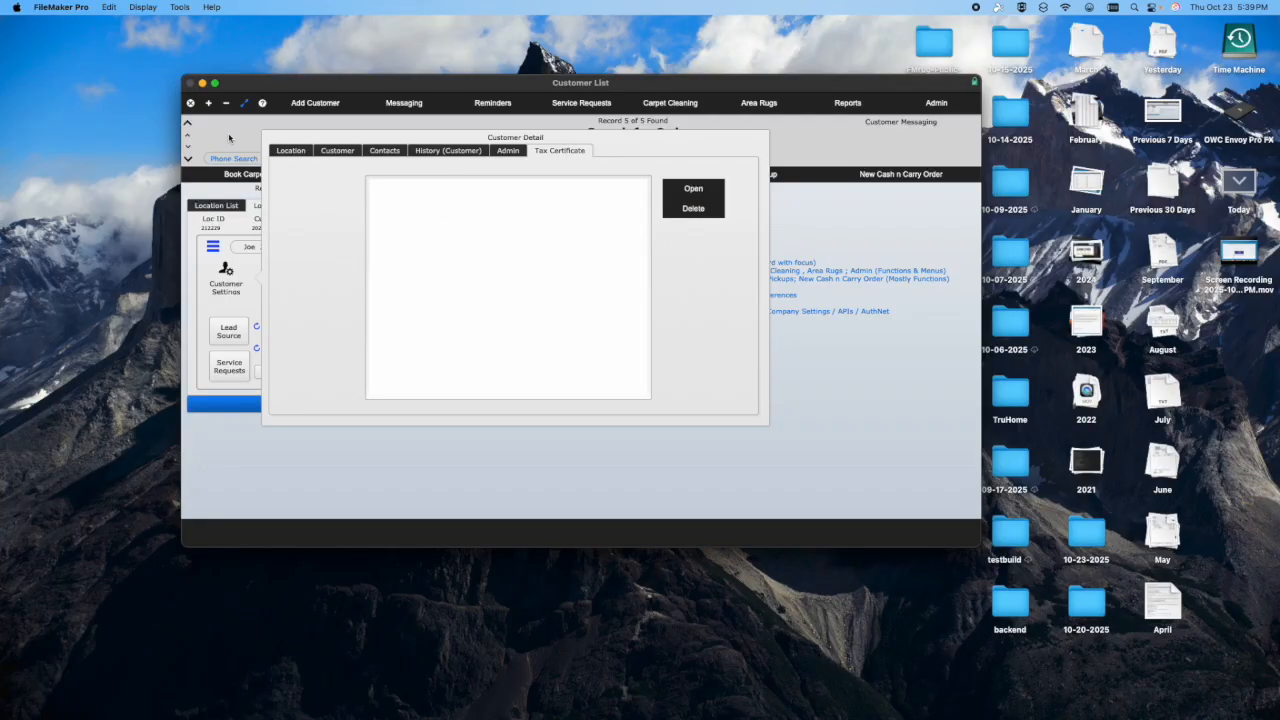
- Examine the location's other locations, notes, credit card and delivery details, and return to the customer-level settings
{"action": "left_click", "coordinate": [284, 152]}
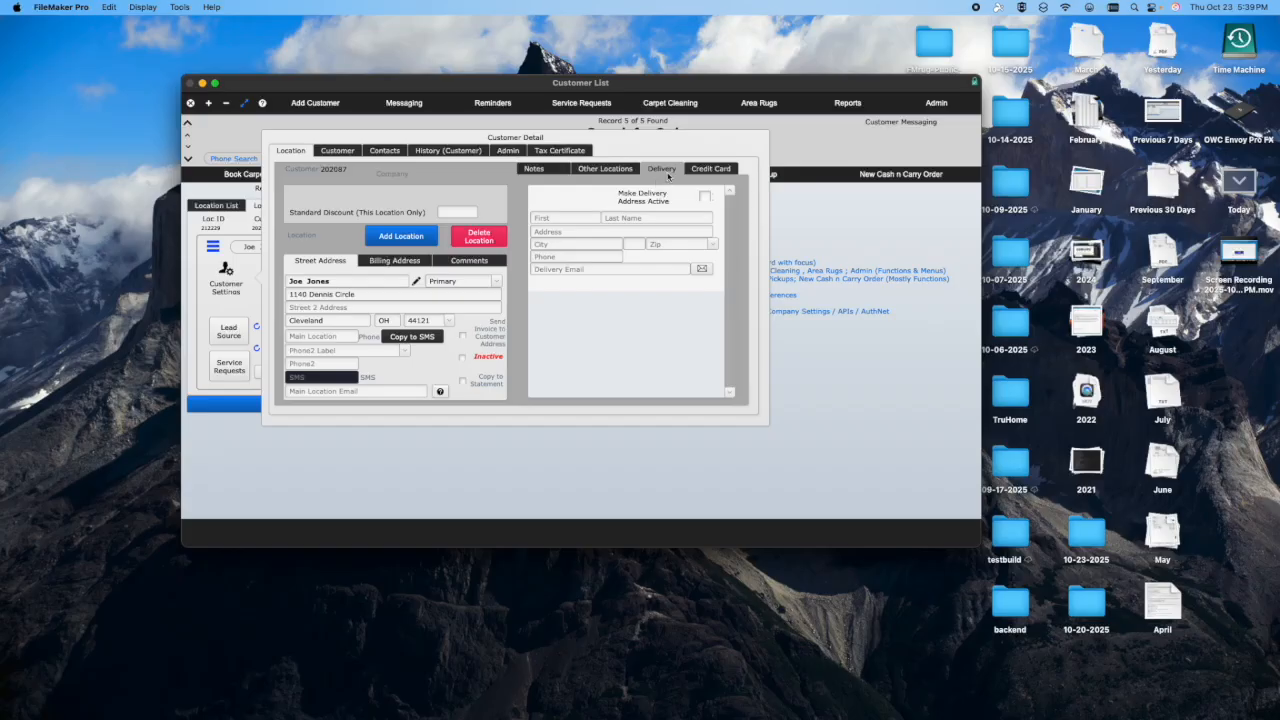
{"action": "left_click", "coordinate": [600, 170]}
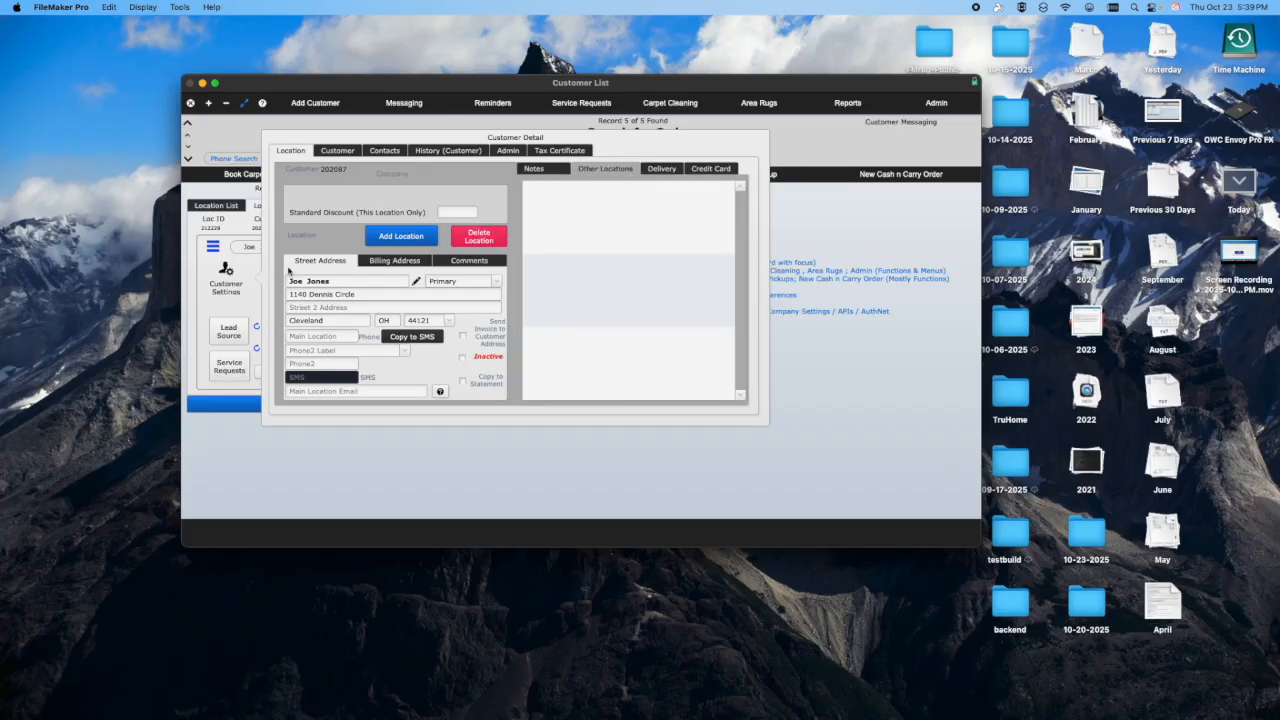
{"action": "left_click", "coordinate": [535, 169]}
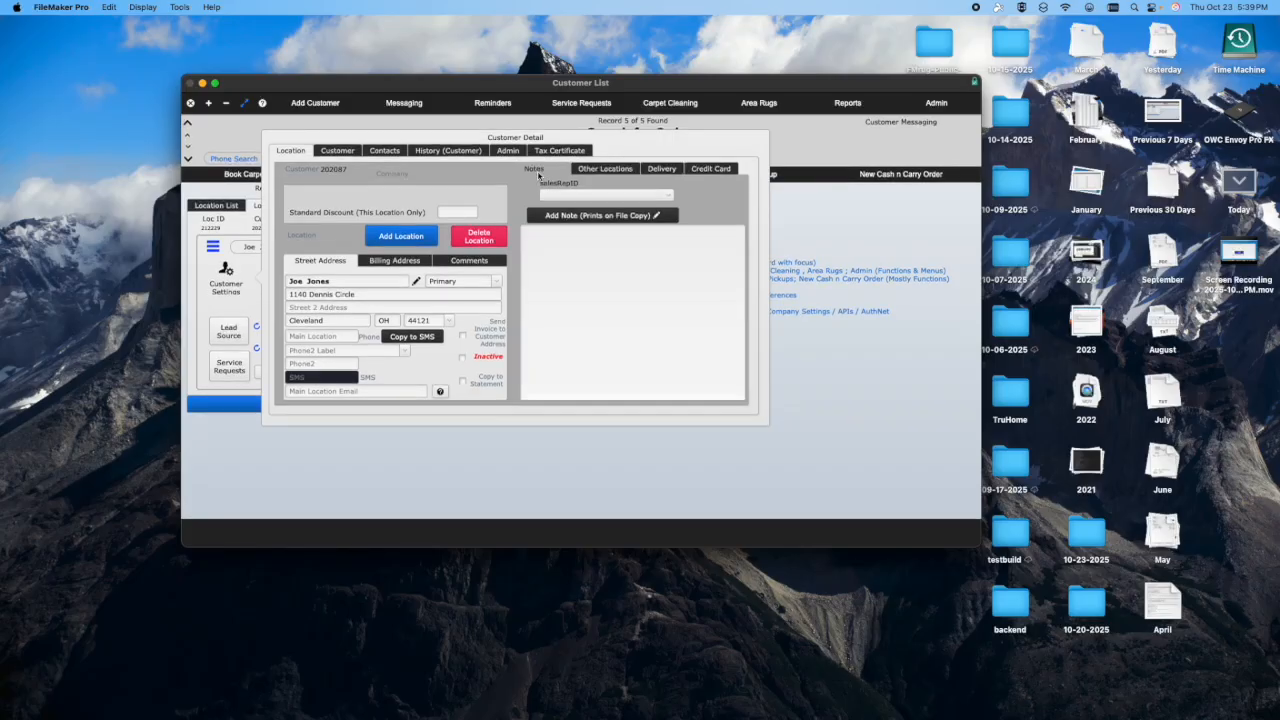
{"action": "left_click", "coordinate": [697, 170]}
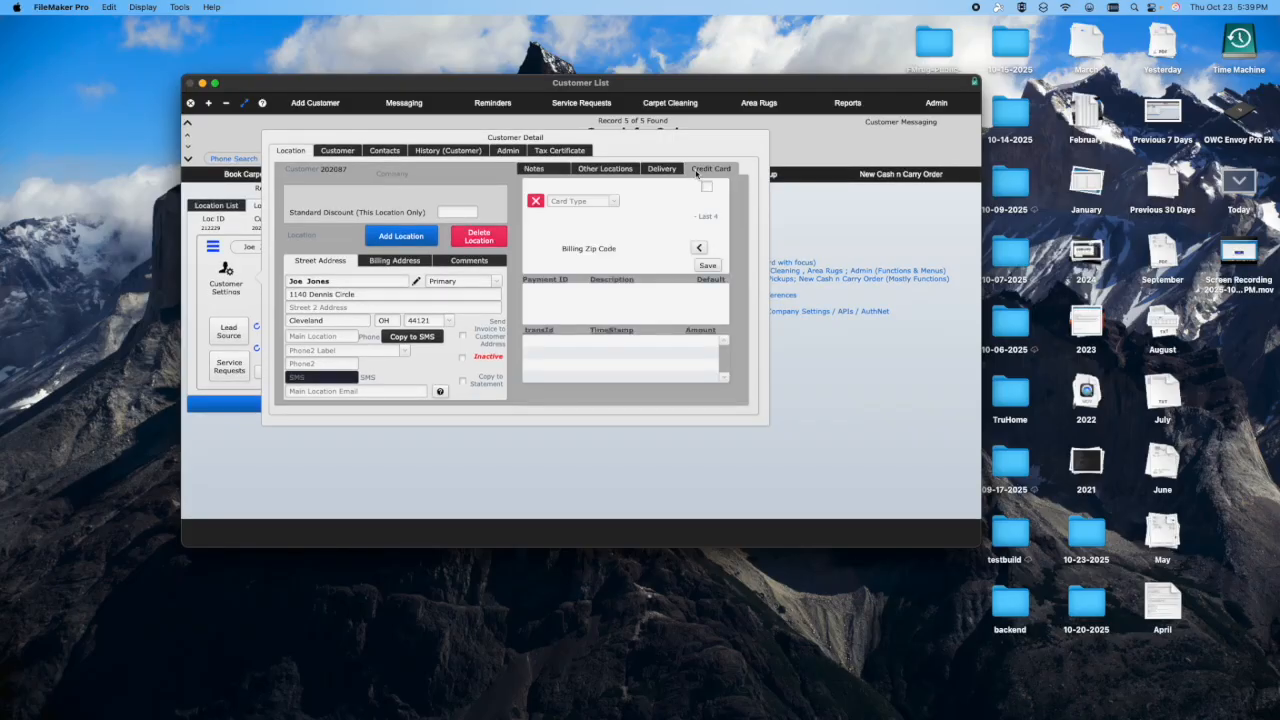
{"action": "left_click", "coordinate": [652, 170]}
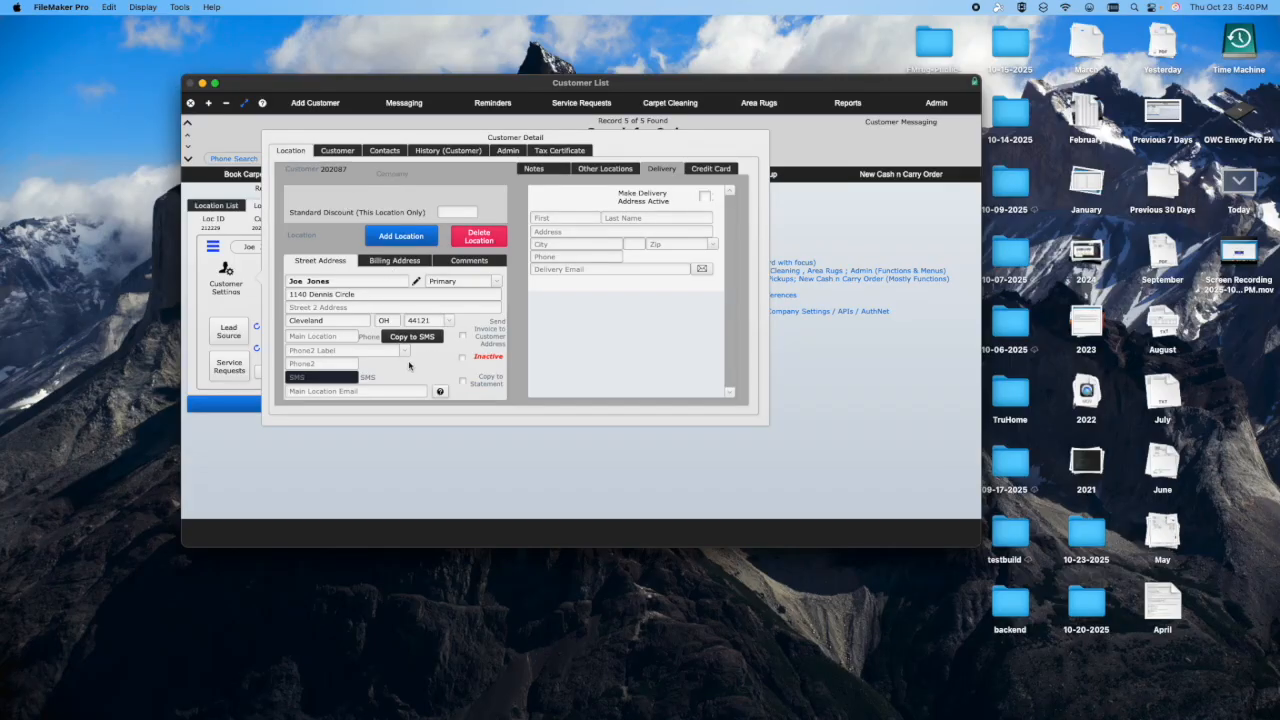
{"action": "left_click", "coordinate": [338, 151]}
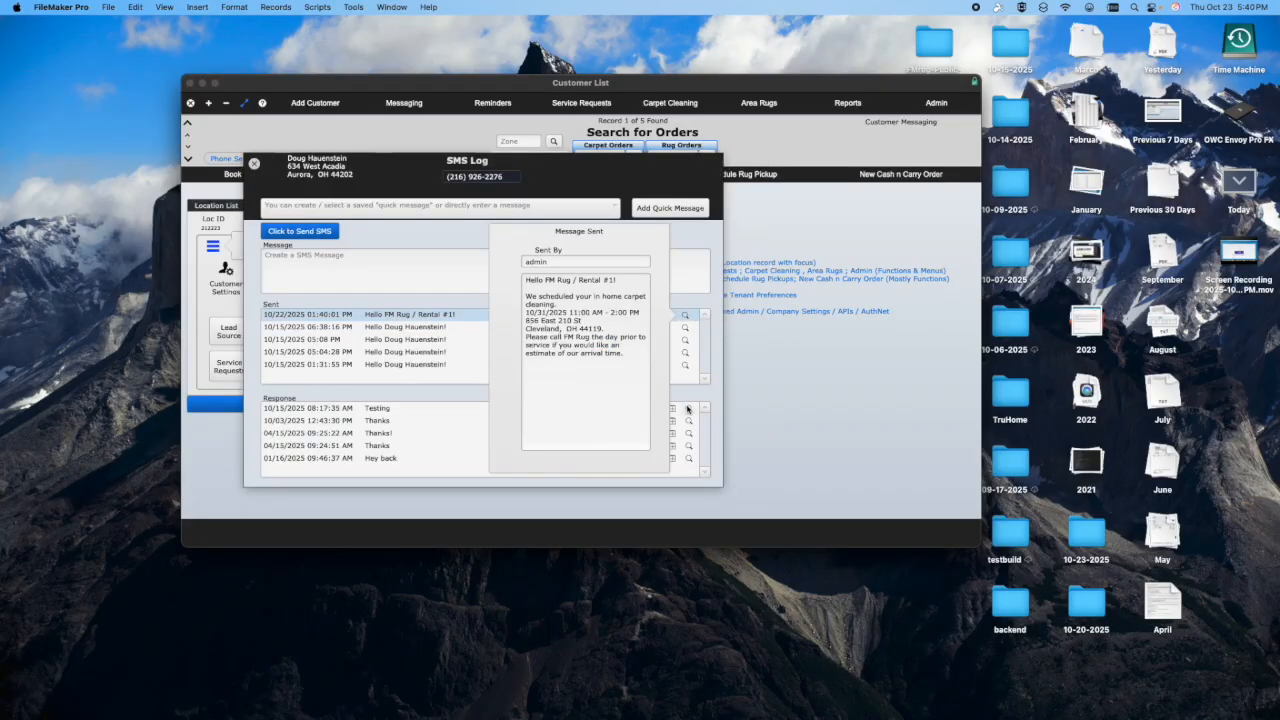
- View the three most recent SMS responses in the first customer's SMS log
{"action": "left_click", "coordinate": [687, 409]}
{"action": "left_click", "coordinate": [688, 421]}
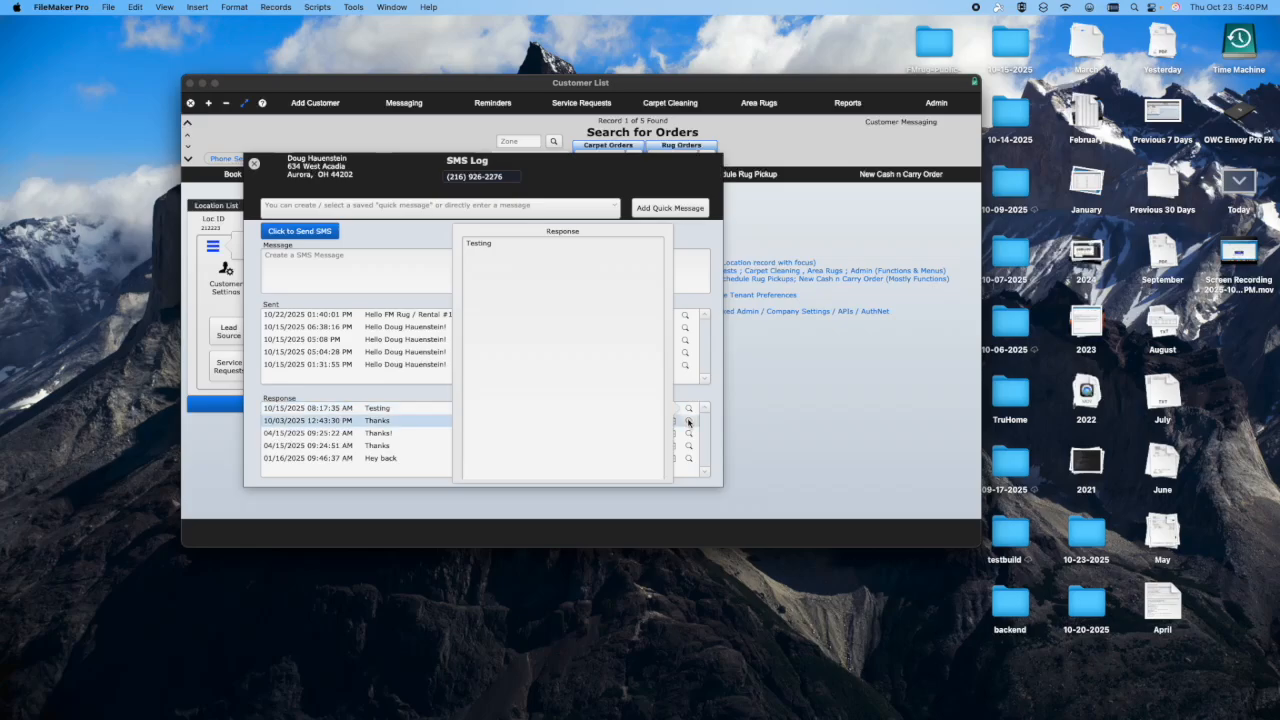
{"action": "left_click", "coordinate": [690, 434]}
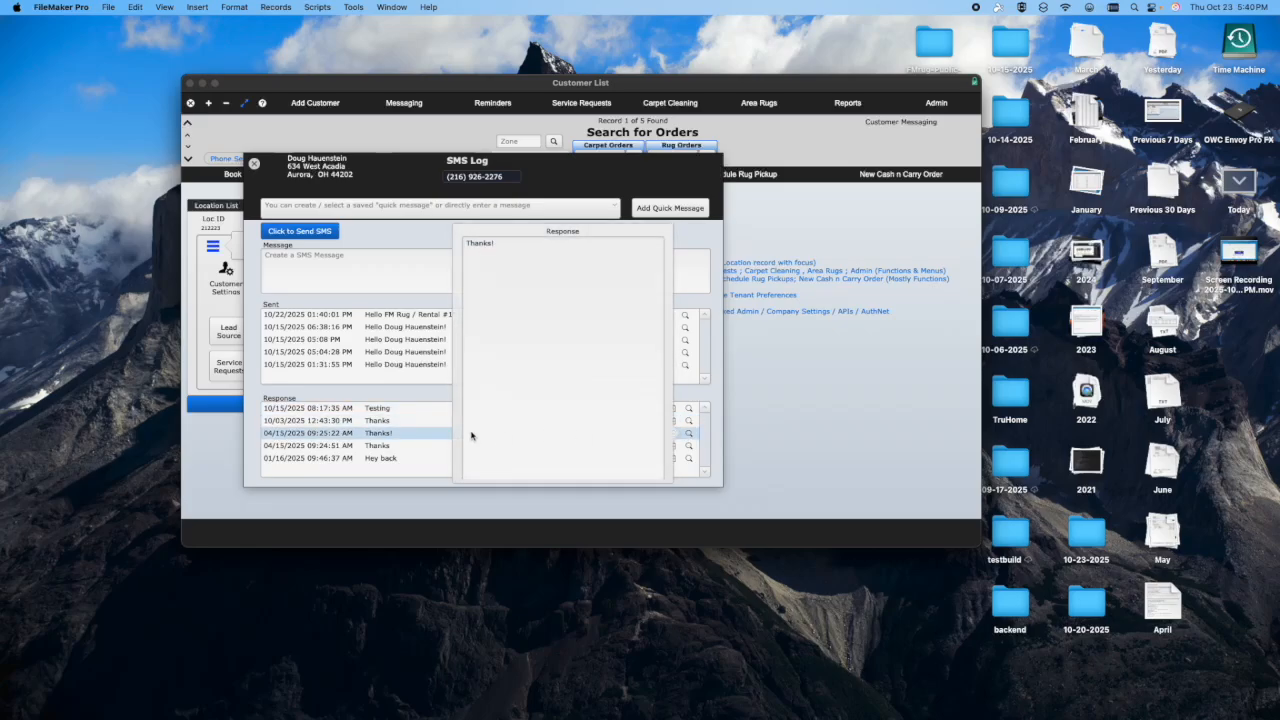
- Send the customer the saved quick message "Thank you for contacting FM Rug Demo" by SMS
{"action": "left_click", "coordinate": [345, 208]}
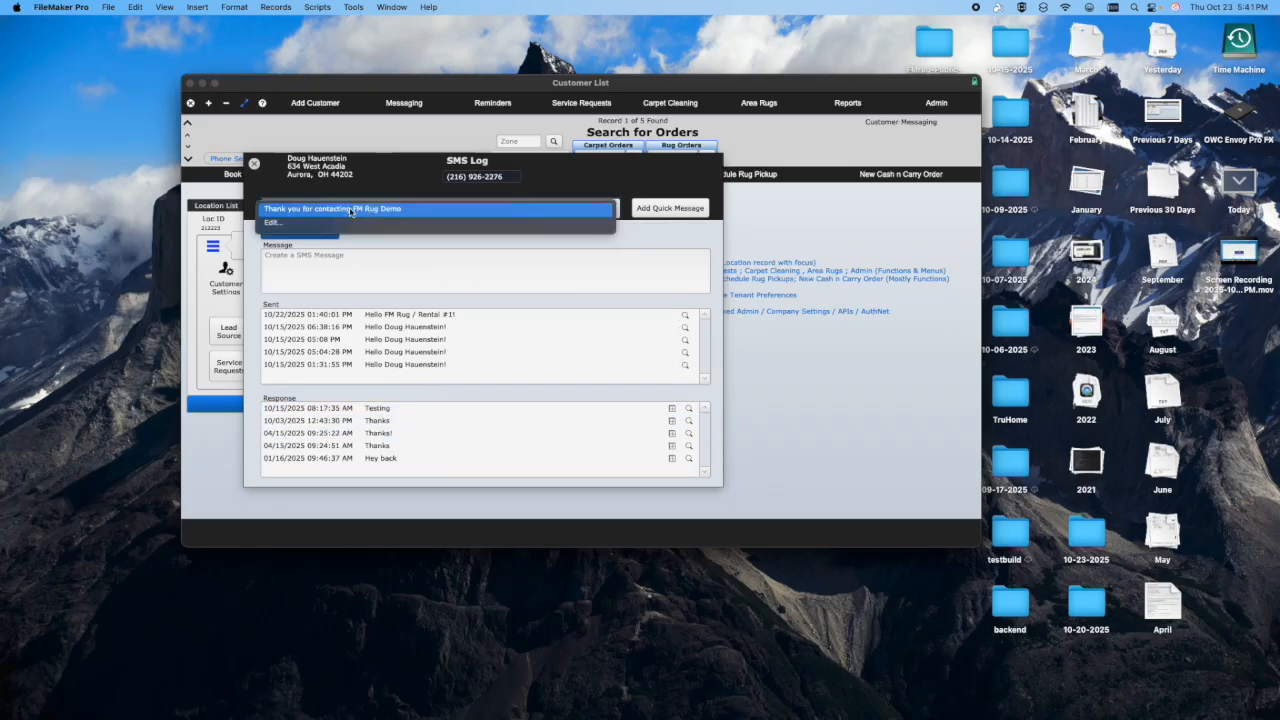
{"action": "left_click", "coordinate": [351, 210]}
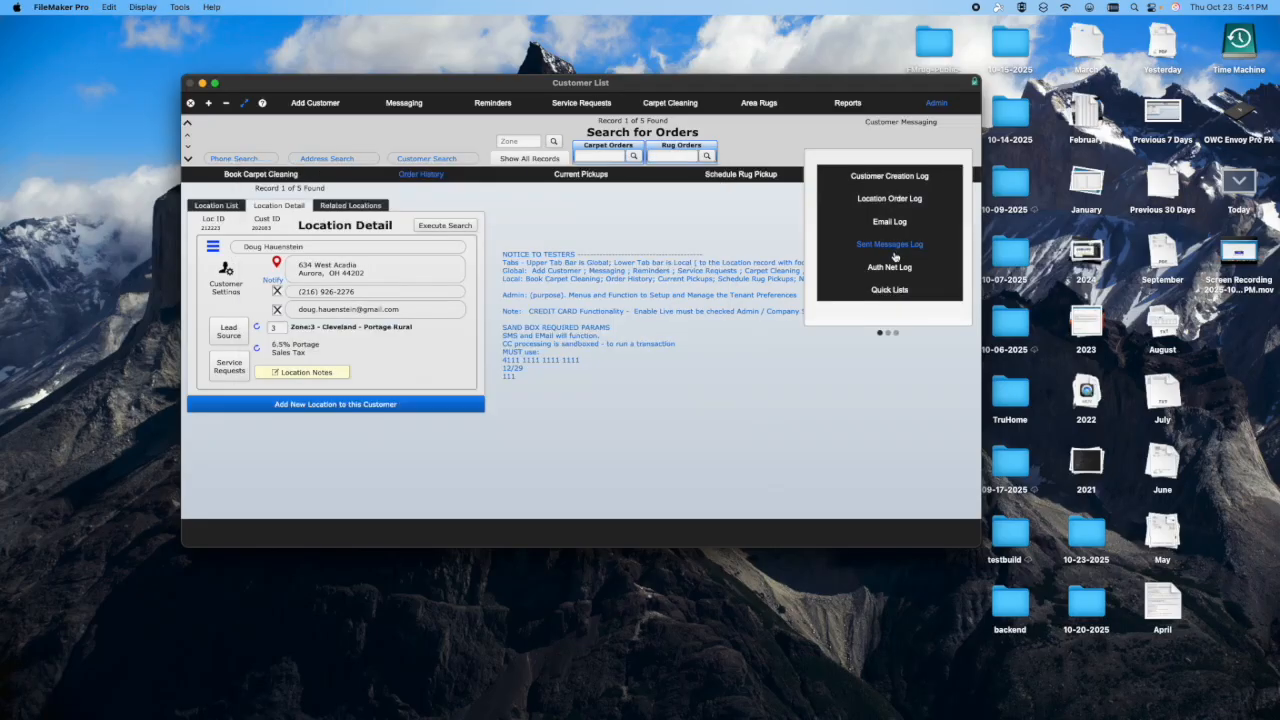
- Open the Sent Messages Log, show the last sent SMS and close the log
{"action": "left_click", "coordinate": [888, 245]}
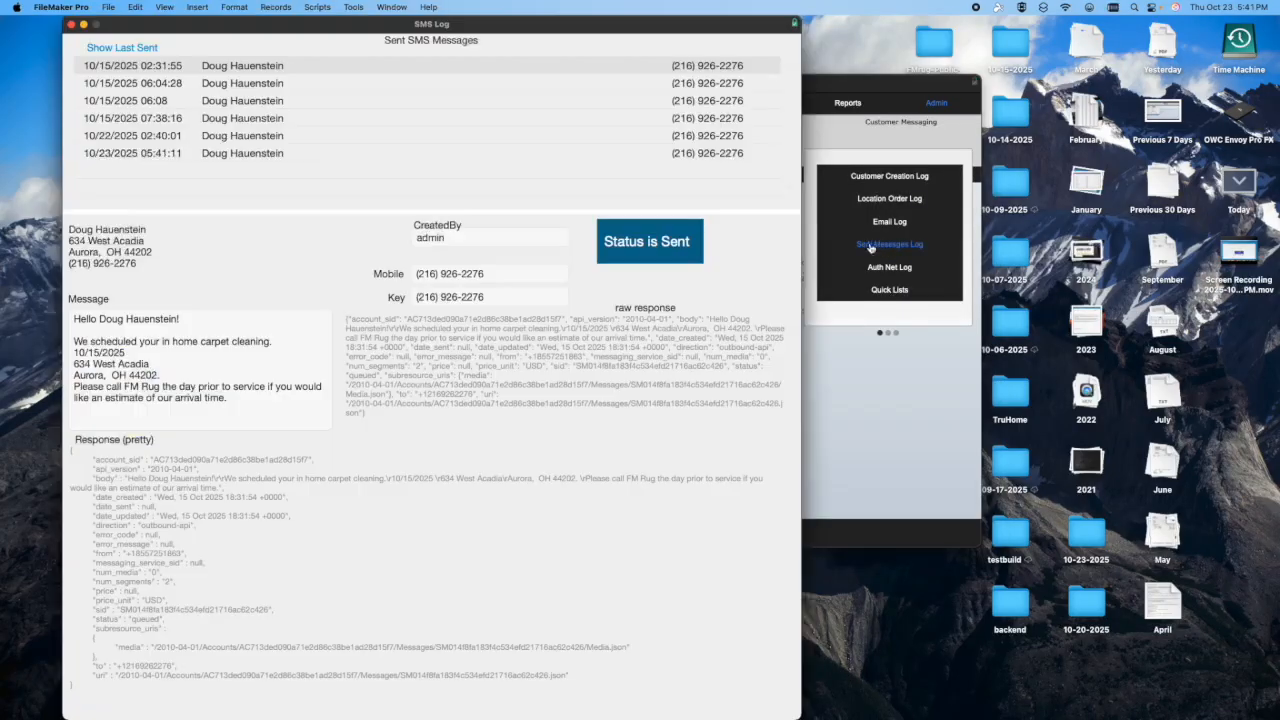
{"action": "left_click", "coordinate": [128, 48]}
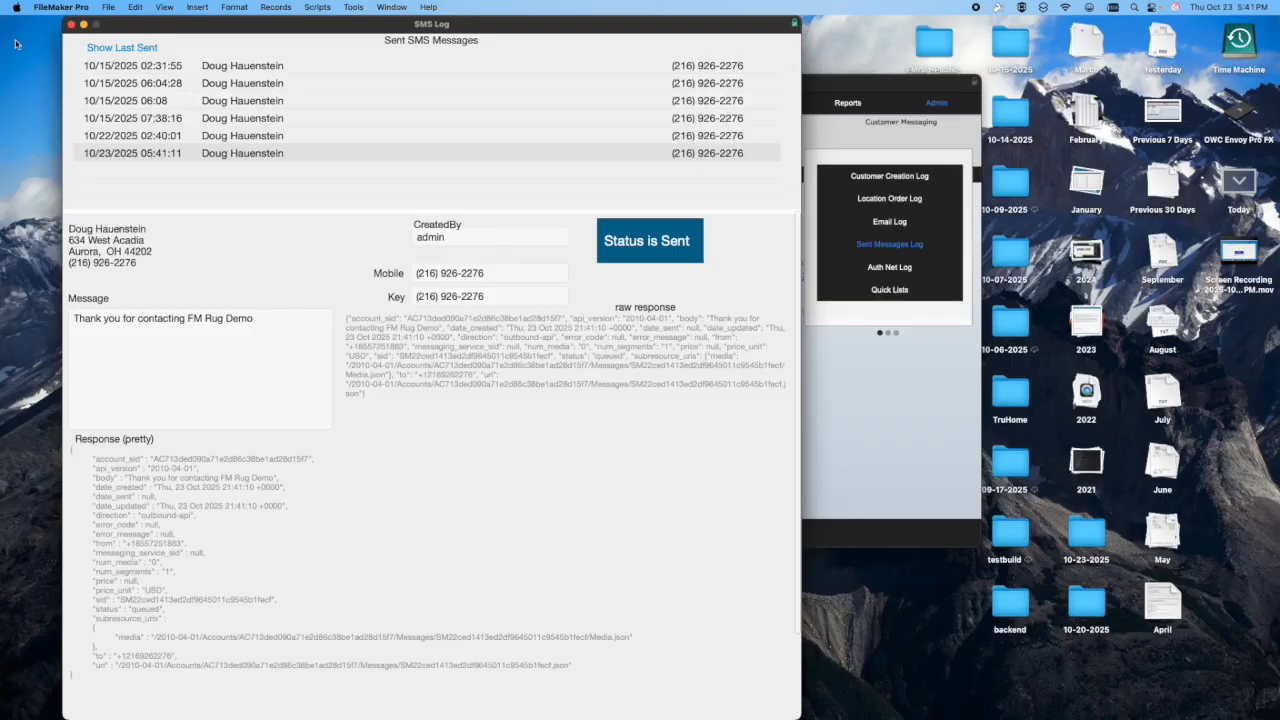
{"action": "left_click", "coordinate": [70, 25]}
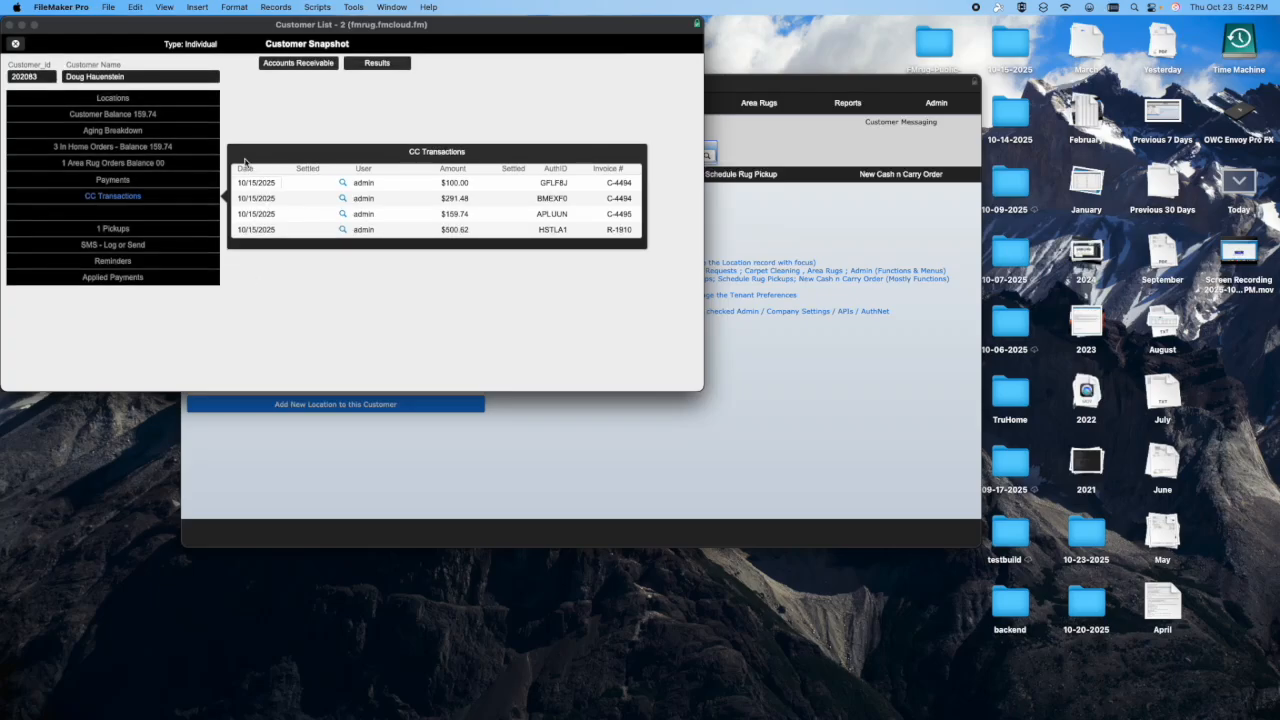
- Open the customer's accounts receivable aging report, preview the printable statement and cancel printing
{"action": "scroll", "coordinate": [272, 124], "scroll_direction": "down", "scroll_amount": 1}
{"action": "scroll", "coordinate": [248, 105], "scroll_direction": "up", "scroll_amount": 1}
{"action": "scroll", "coordinate": [250, 107], "scroll_direction": "down", "scroll_amount": 1}
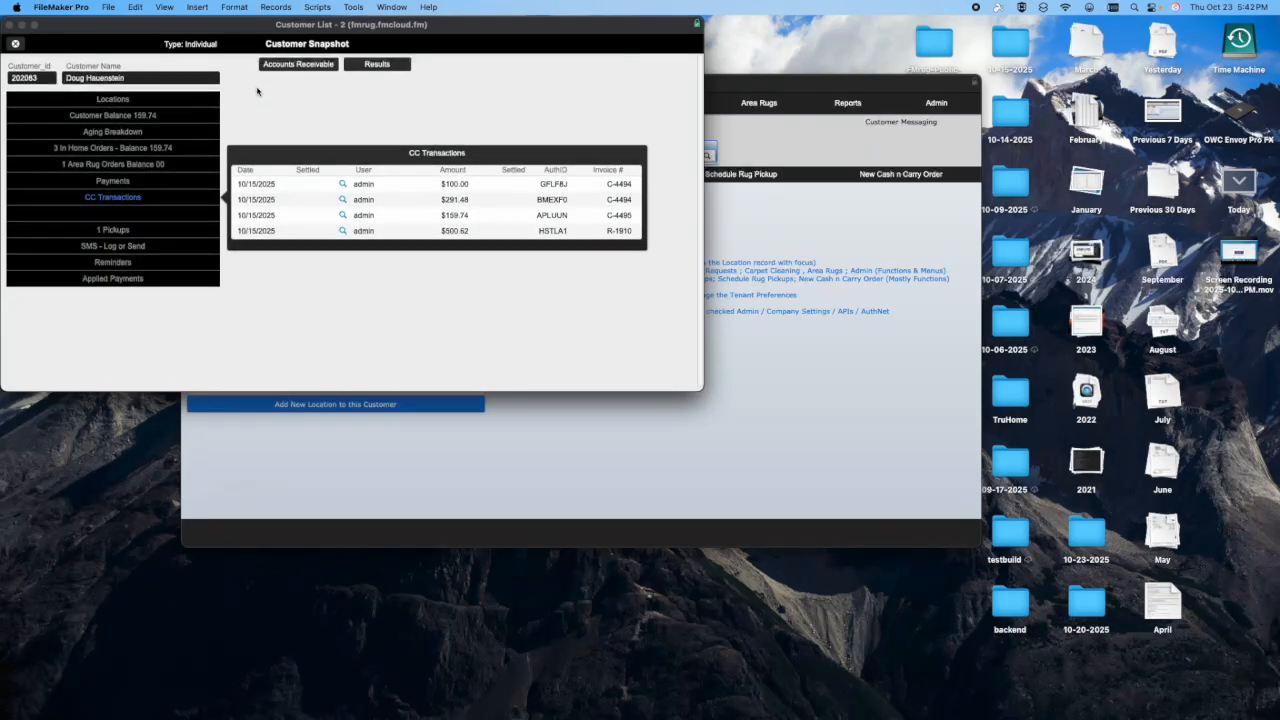
{"action": "left_click", "coordinate": [298, 65]}
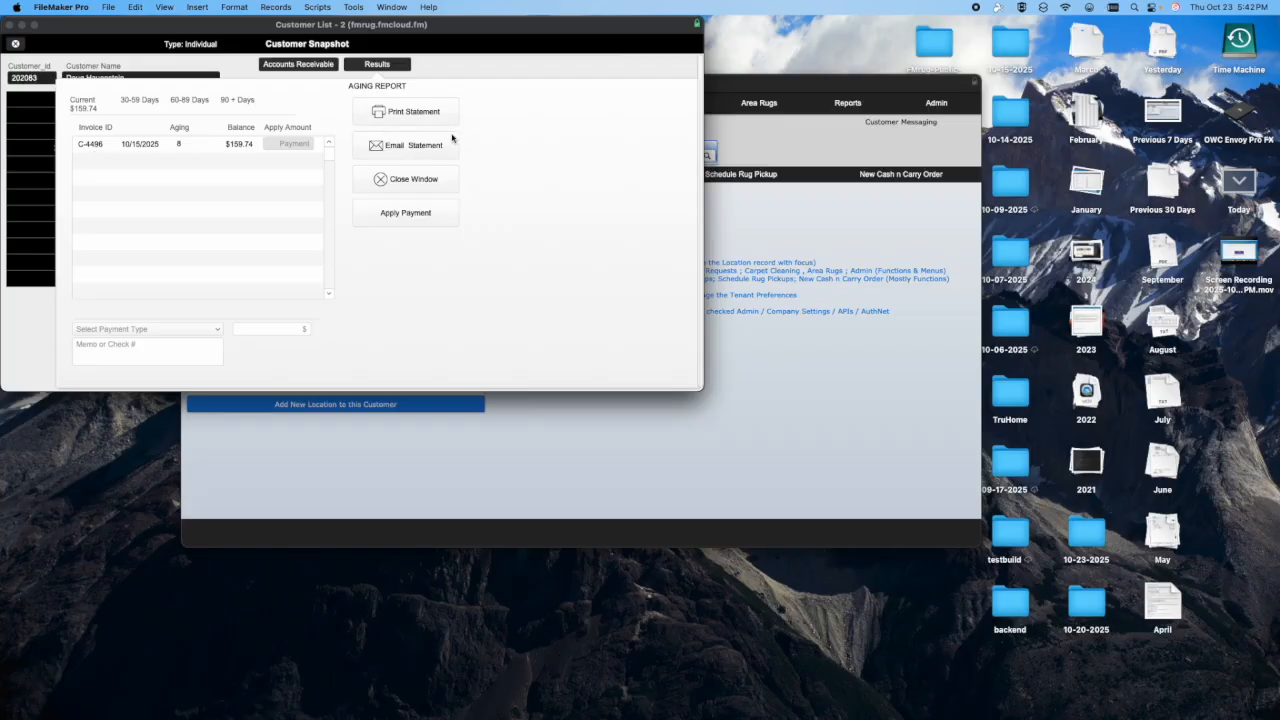
{"action": "left_click", "coordinate": [420, 115]}
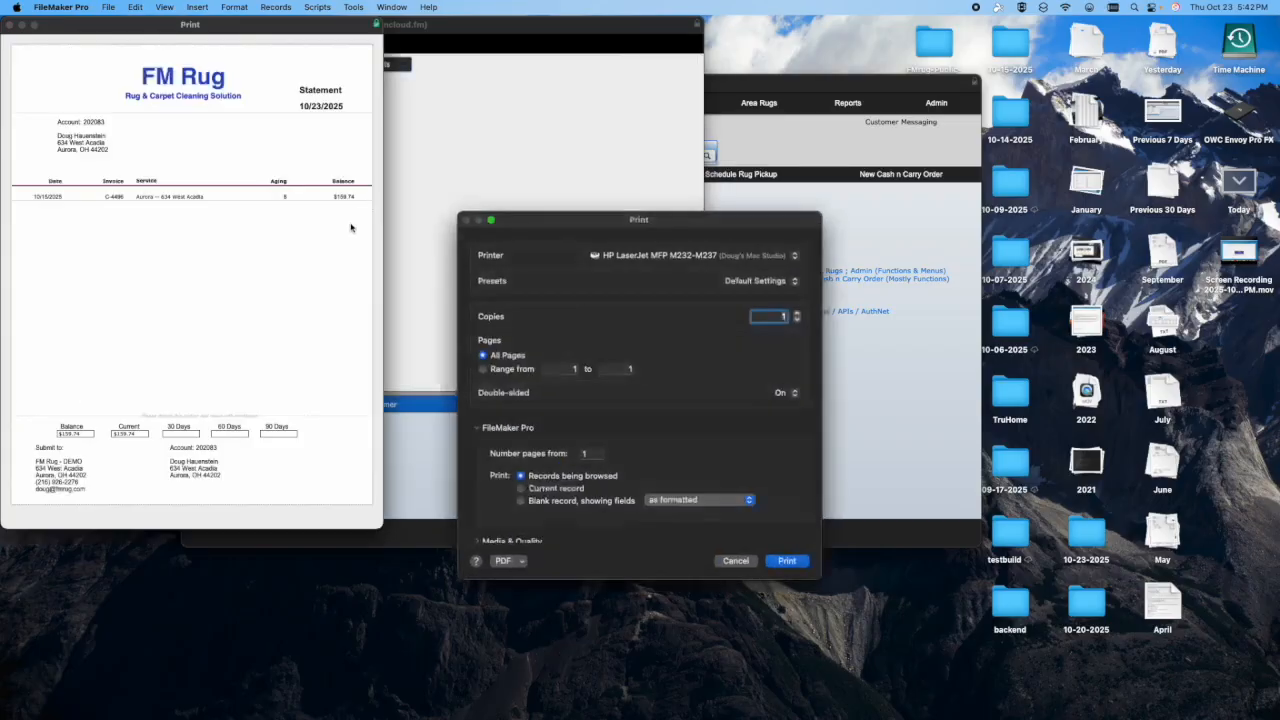
{"action": "left_click", "coordinate": [736, 561]}
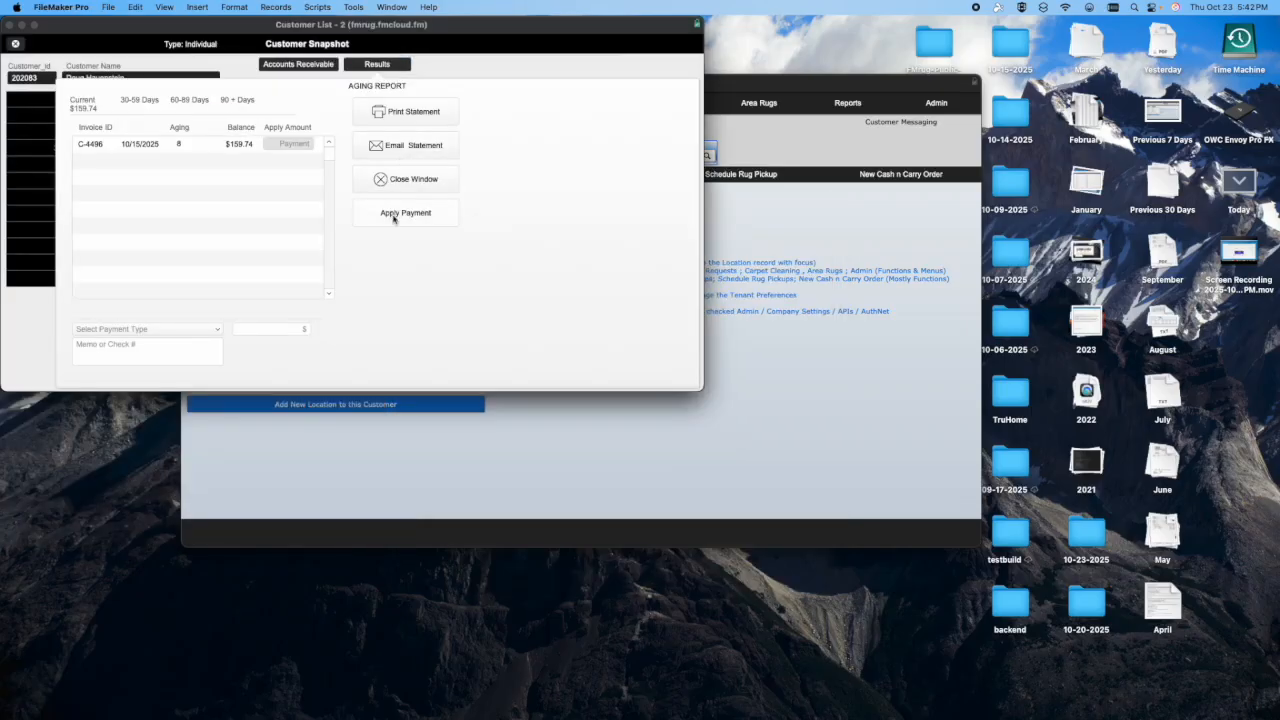
- Open Carpet Sales Analytics from the admin tasks and examine the Sales Overview and Sales Comps charts
{"action": "left_click", "coordinate": [936, 102]}
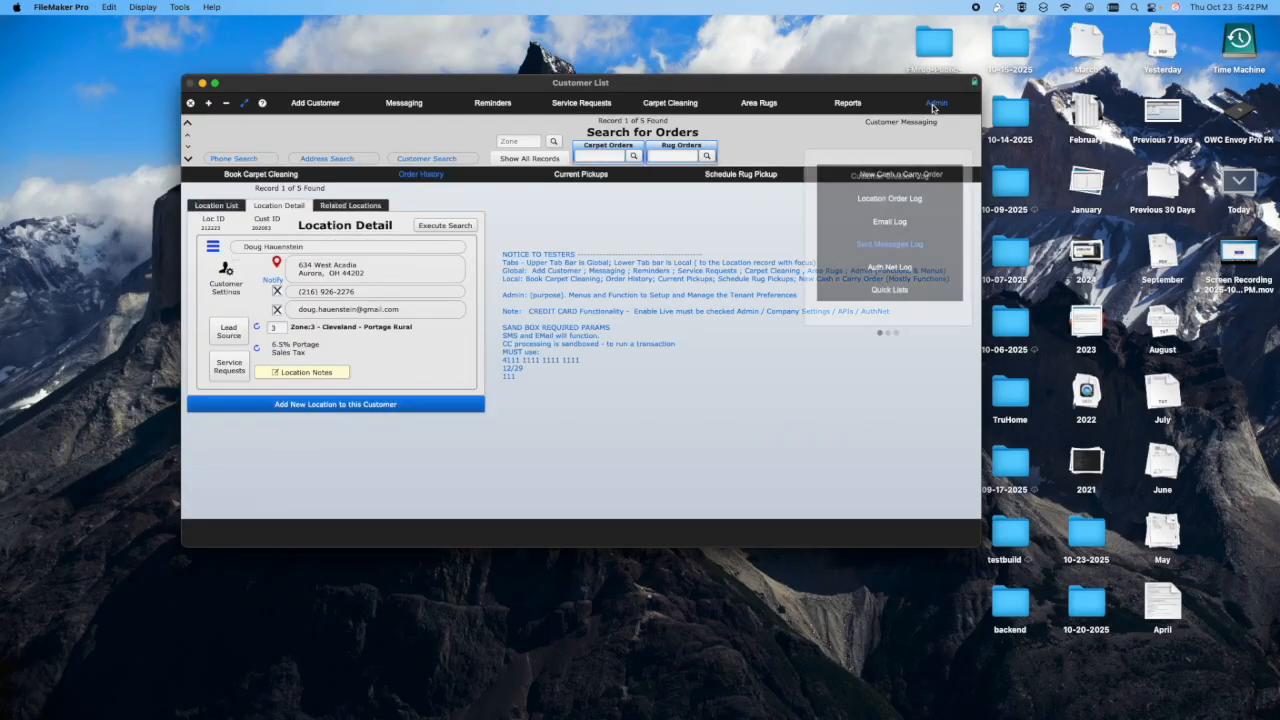
{"action": "left_click", "coordinate": [888, 332]}
{"action": "left_click", "coordinate": [876, 197]}
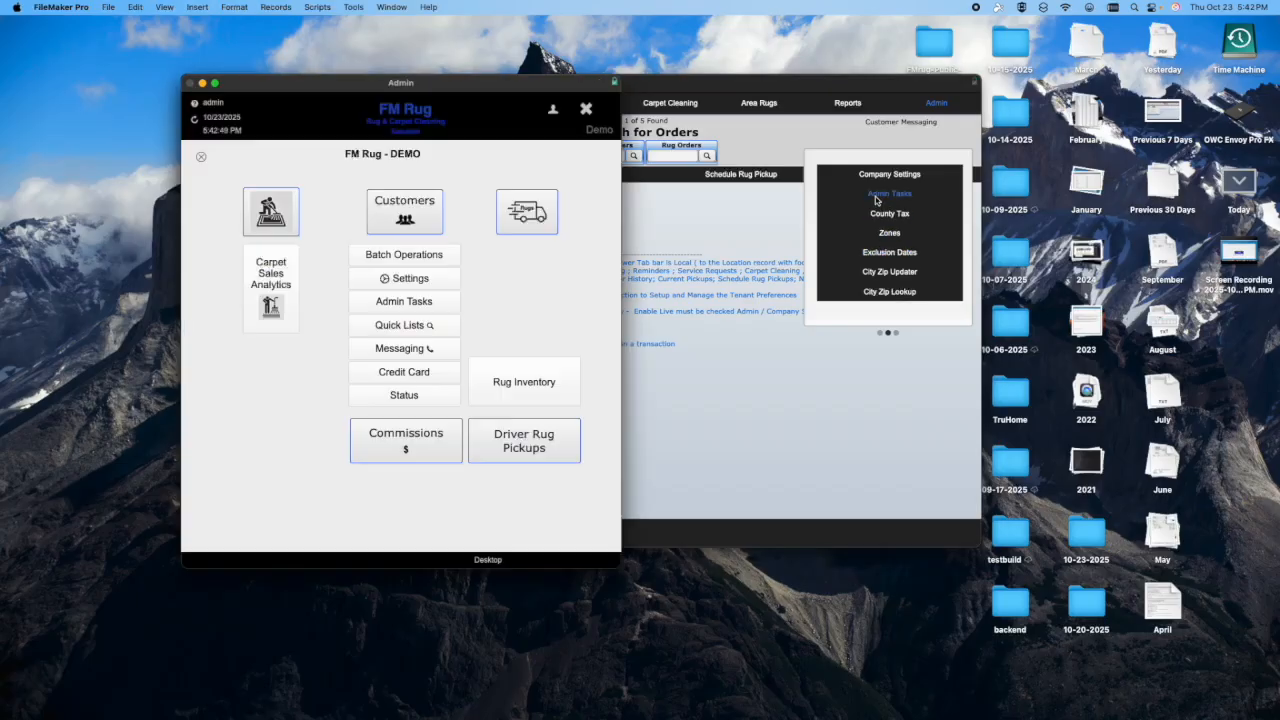
{"action": "left_click", "coordinate": [280, 290]}
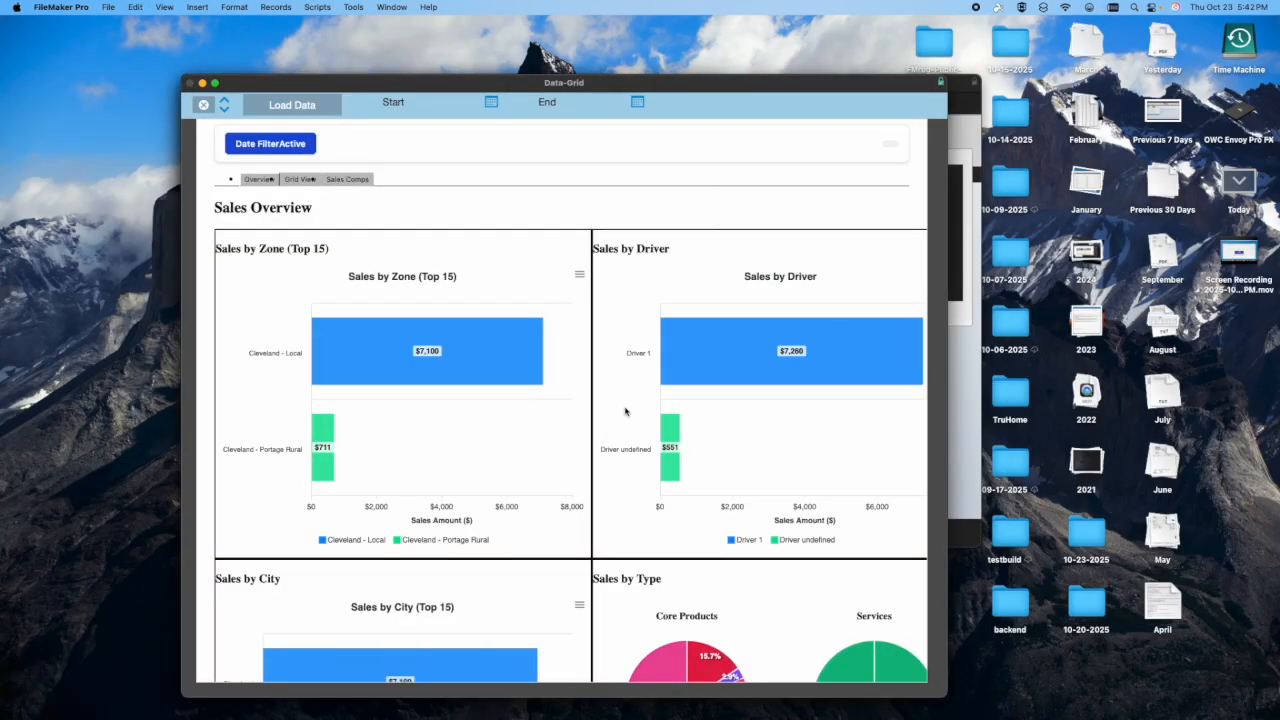
{"action": "scroll", "coordinate": [625, 411], "scroll_direction": "down", "scroll_amount": 5}
{"action": "scroll", "coordinate": [429, 254], "scroll_direction": "up", "scroll_amount": 5}
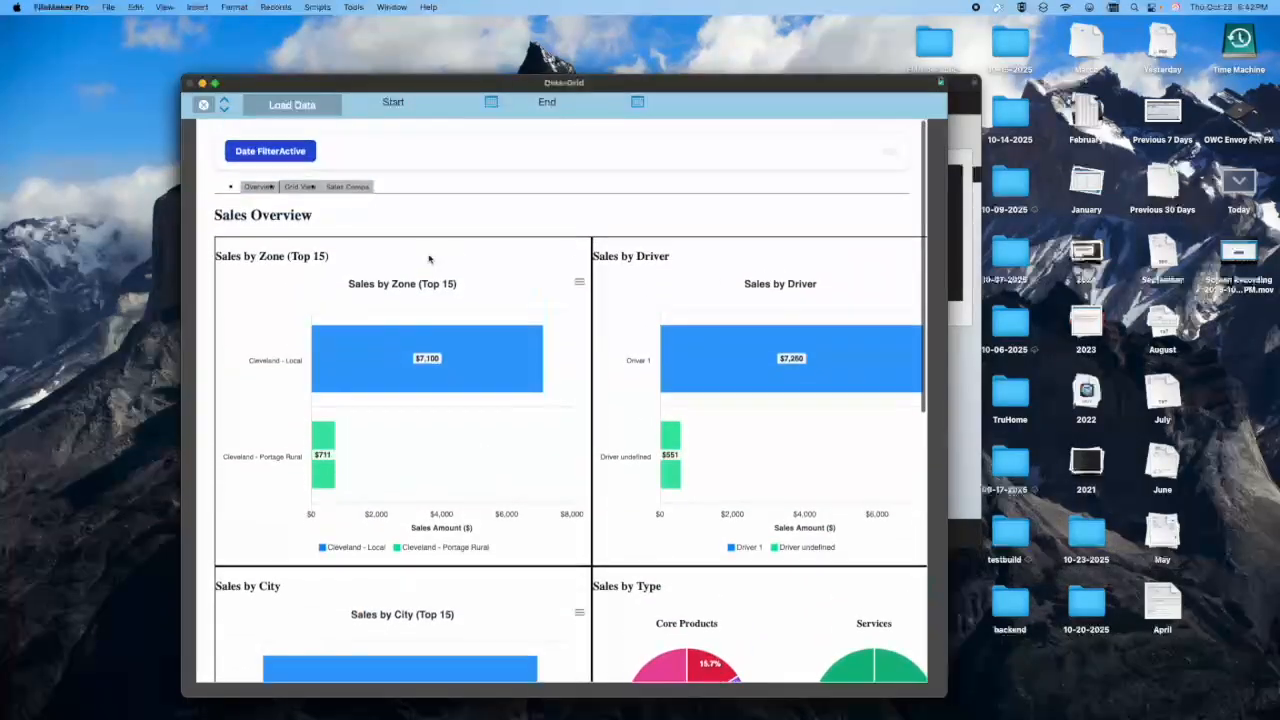
{"action": "left_click", "coordinate": [323, 179]}
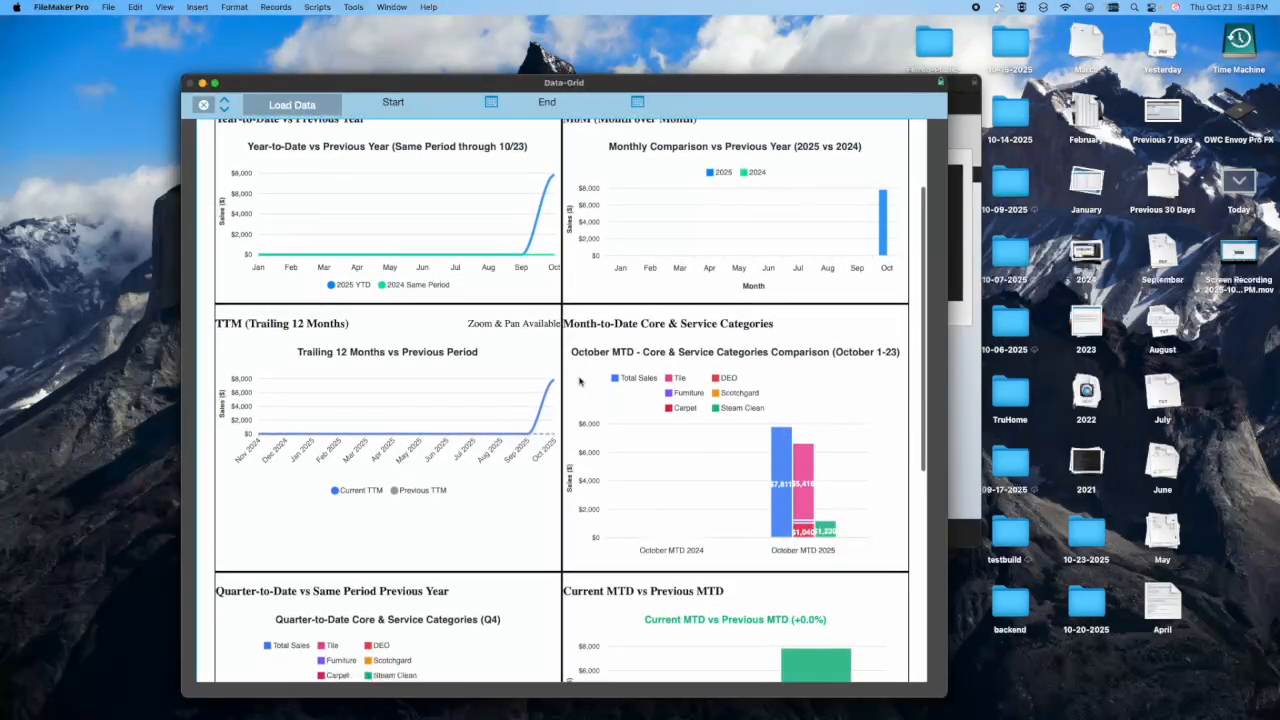
- View the second invoice from the sales data grid, and close both the invoice and the sales analytics
{"action": "left_click", "coordinate": [298, 179]}
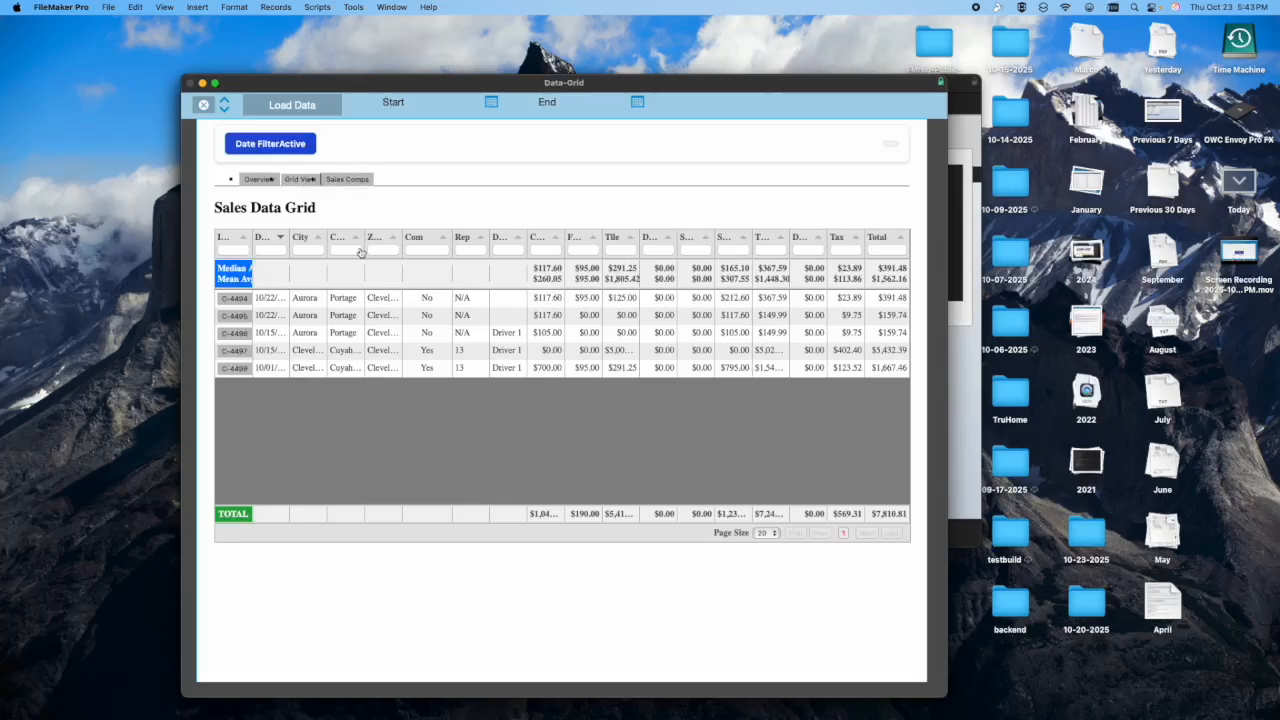
{"action": "left_click", "coordinate": [229, 316]}
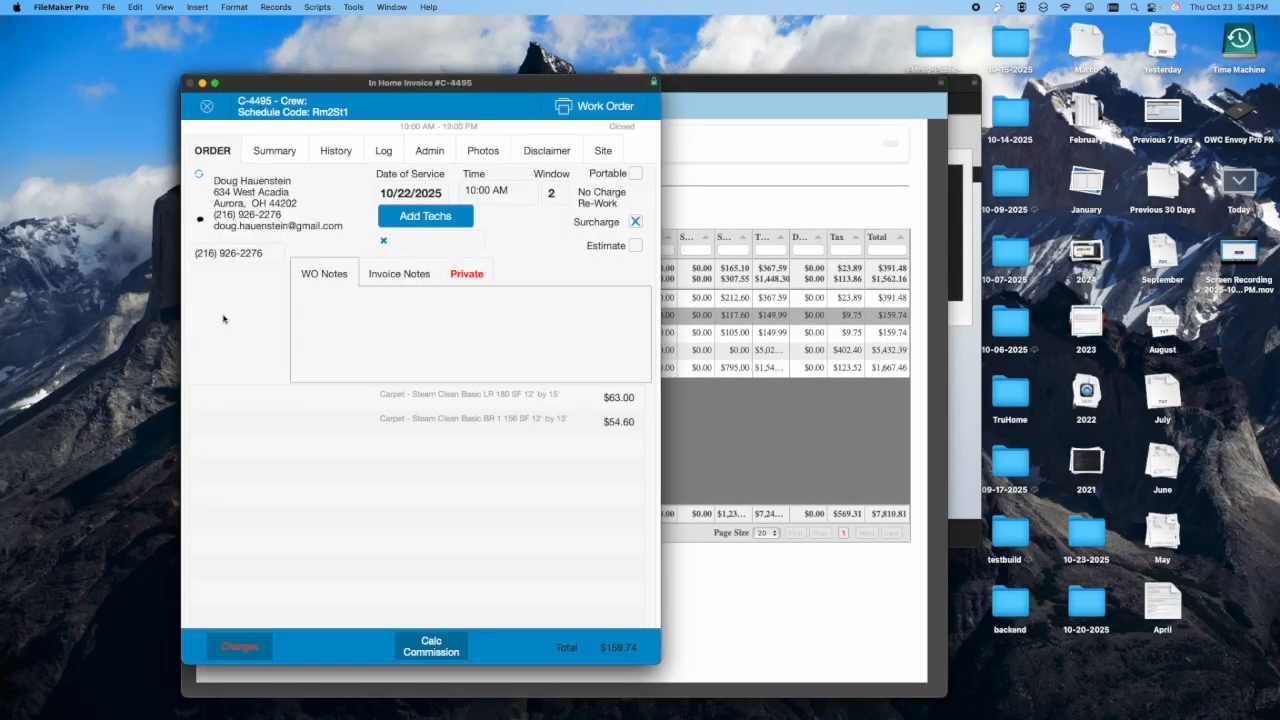
{"action": "left_click", "coordinate": [206, 106]}
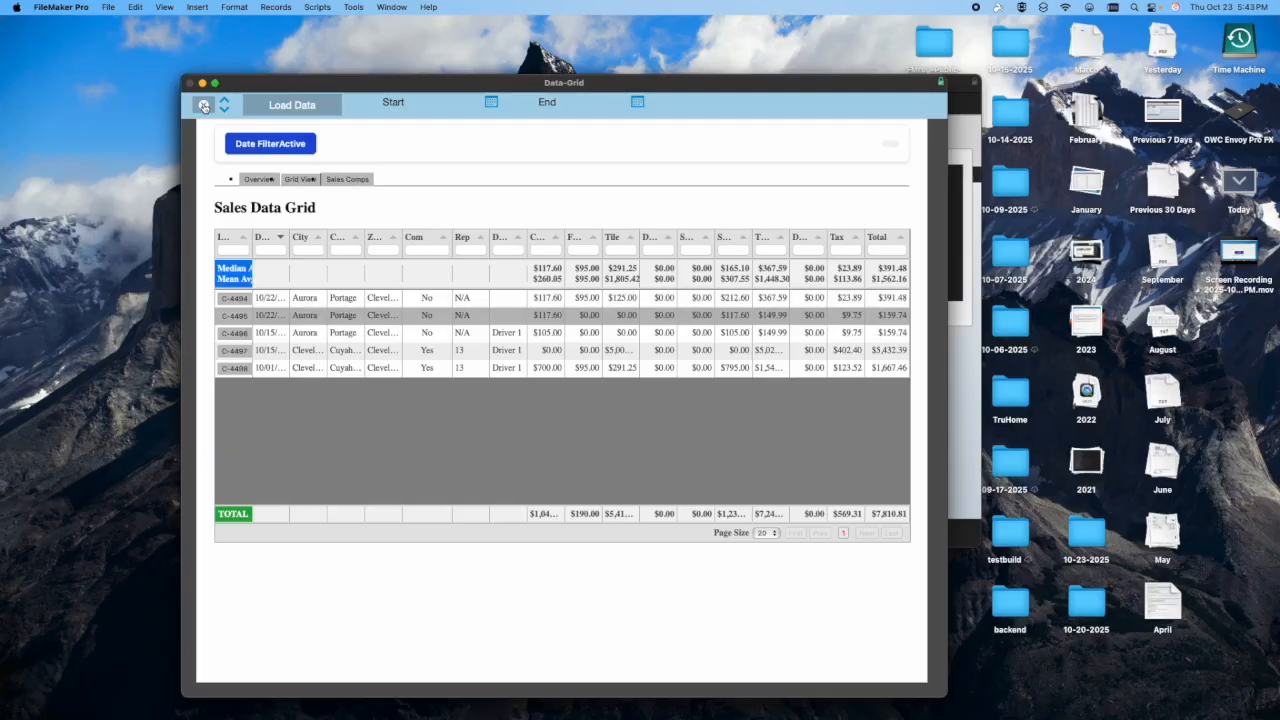
{"action": "left_click", "coordinate": [204, 106]}
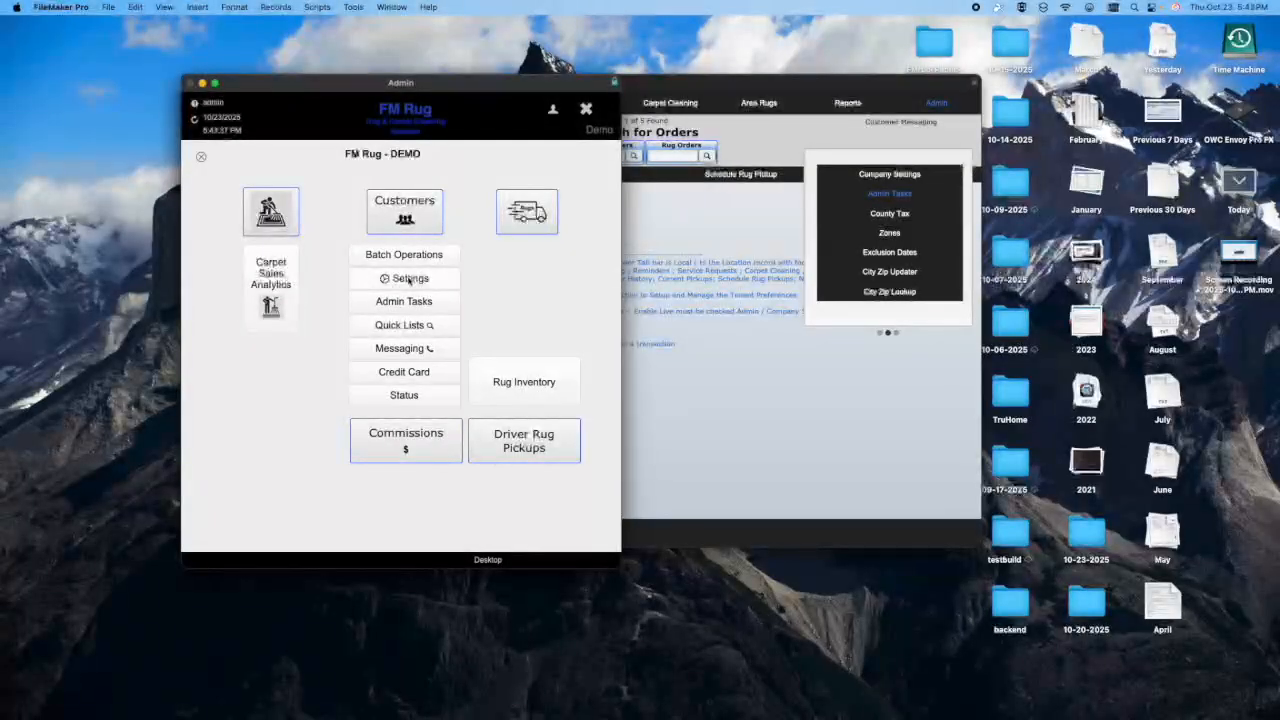
- Review the In Home Cleaning Prices and the in-plant cleaning price list in the admin settings, closing each one
{"action": "left_click", "coordinate": [408, 279]}
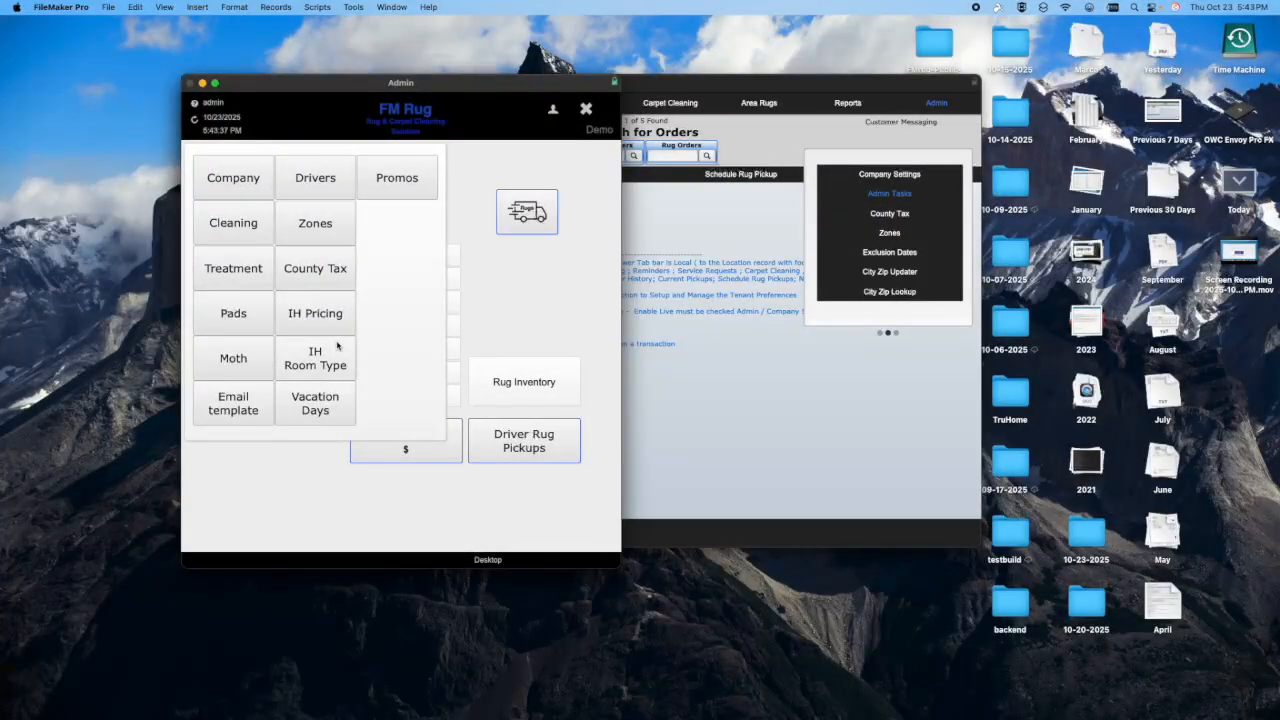
{"action": "left_click", "coordinate": [318, 318]}
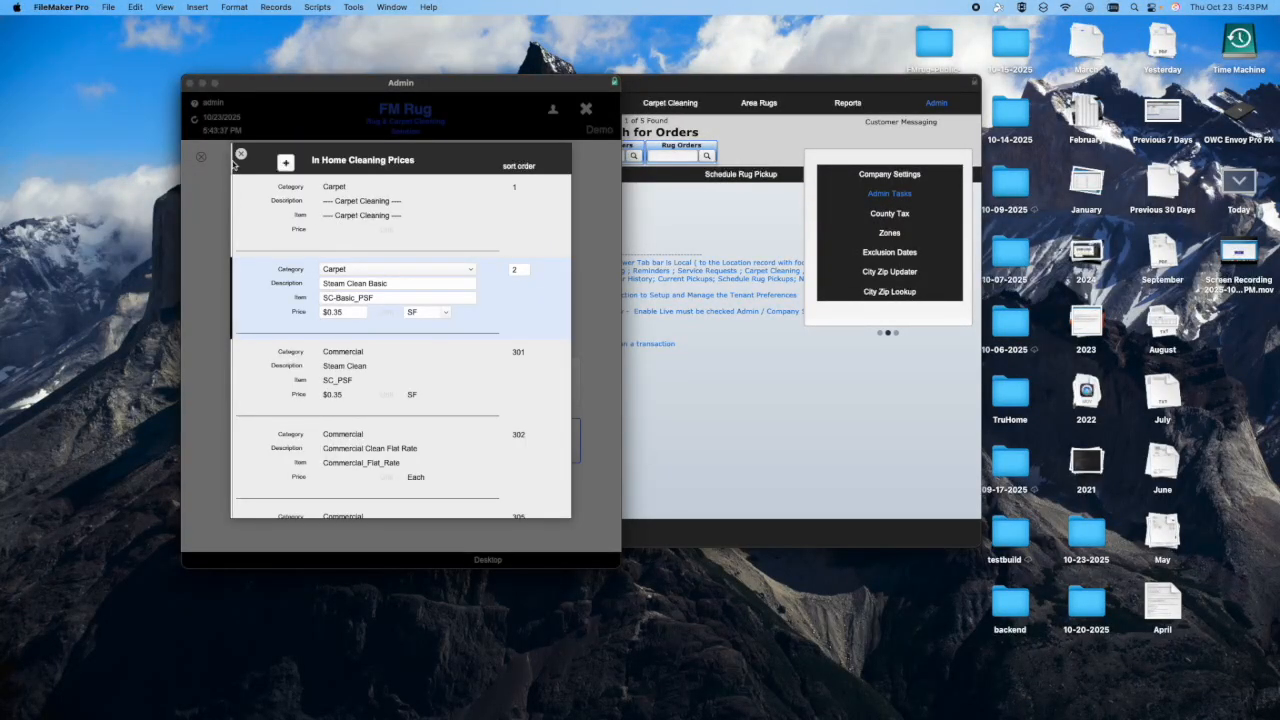
{"action": "left_click", "coordinate": [241, 154]}
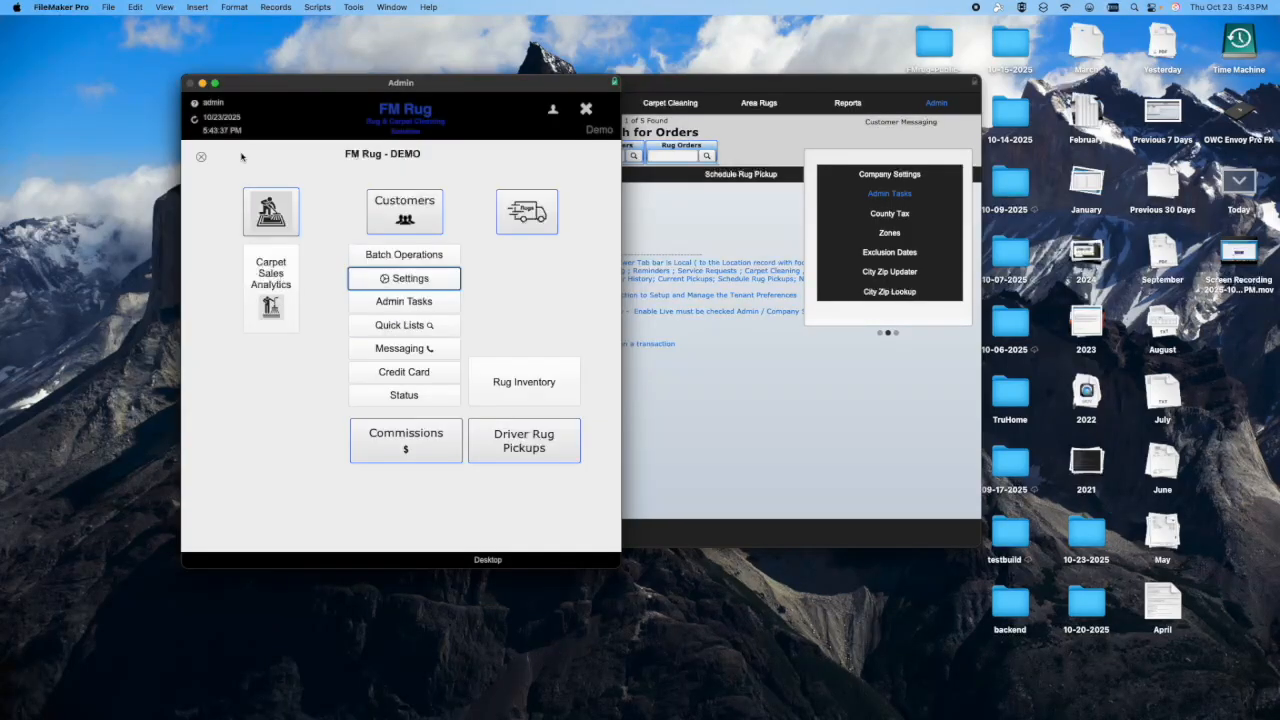
{"action": "left_click", "coordinate": [383, 284]}
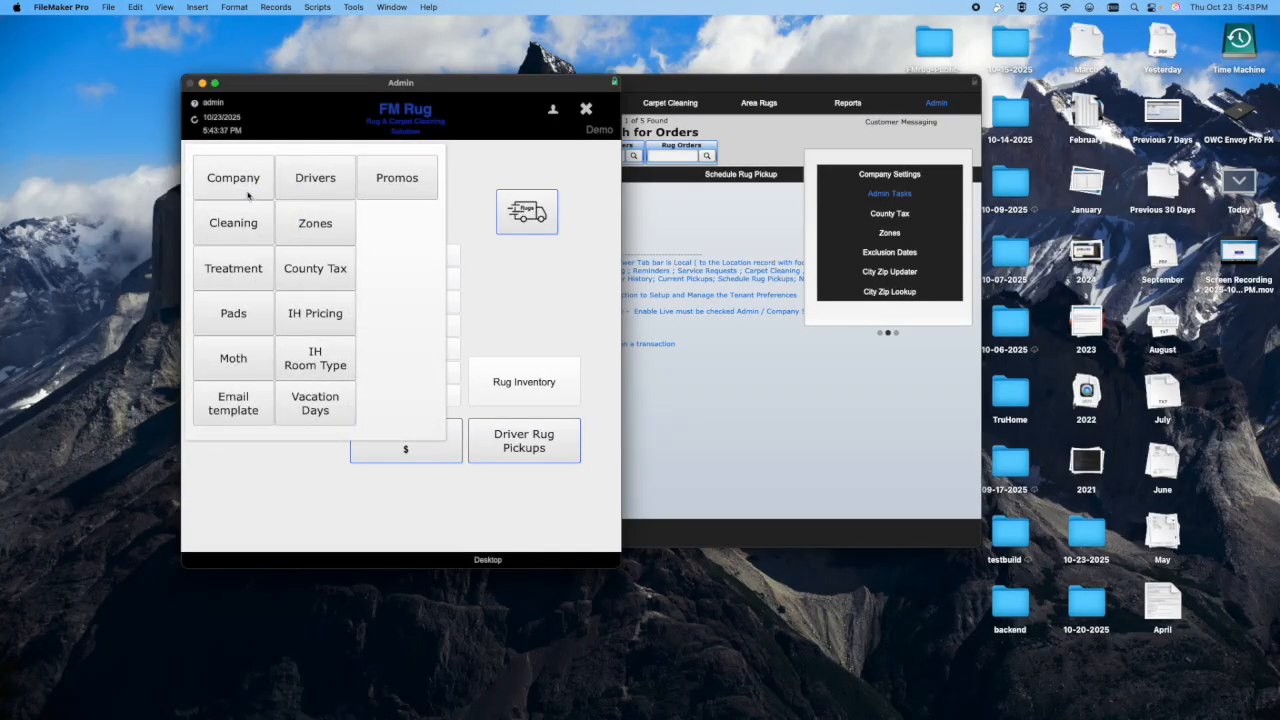
{"action": "left_click", "coordinate": [240, 222]}
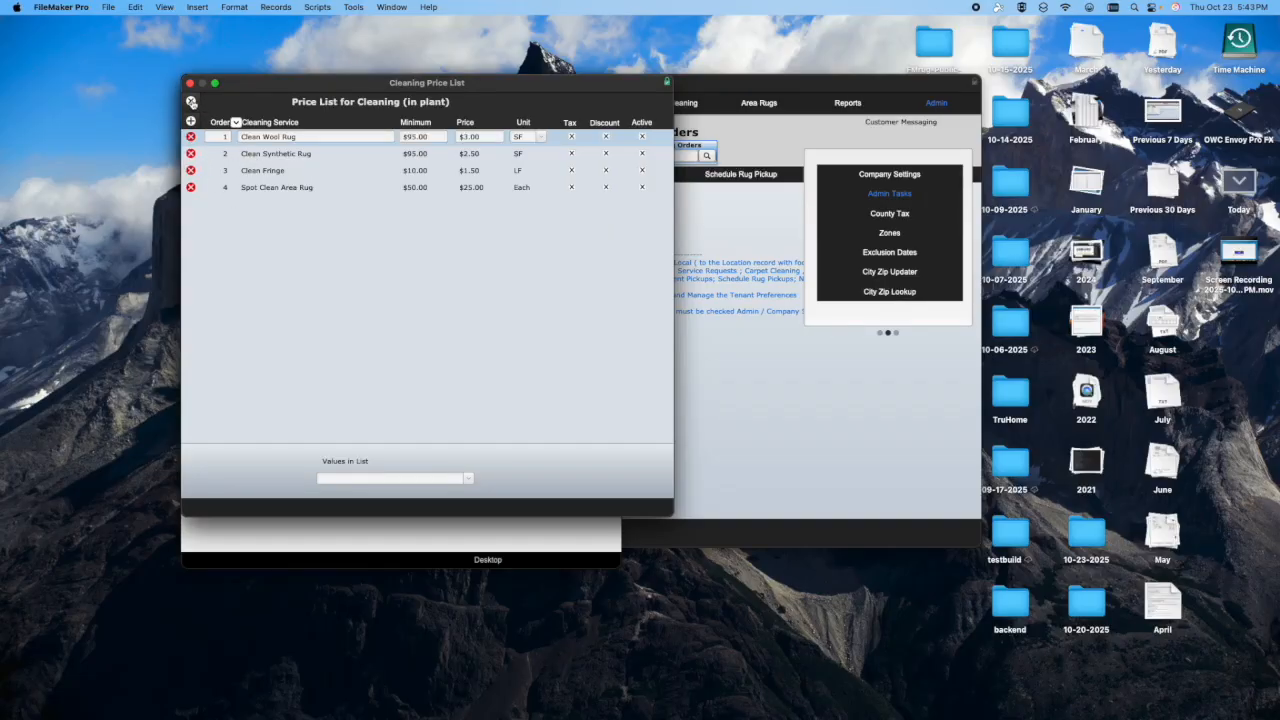
{"action": "left_click", "coordinate": [192, 102]}
- Open the confirmation templates in the company settings and preview the pickup and delivery SMS and the location cleaning SMS with customer data
{"action": "left_click", "coordinate": [383, 282]}
{"action": "left_click", "coordinate": [242, 266]}
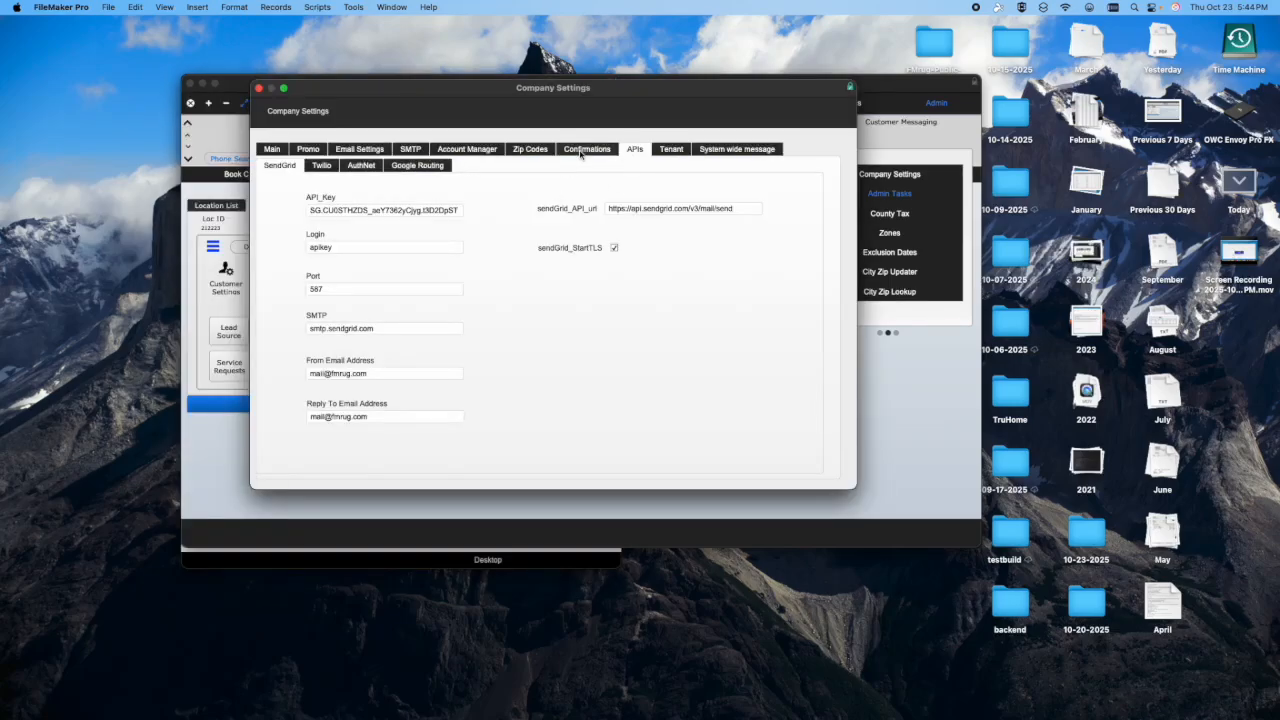
{"action": "left_click", "coordinate": [581, 151]}
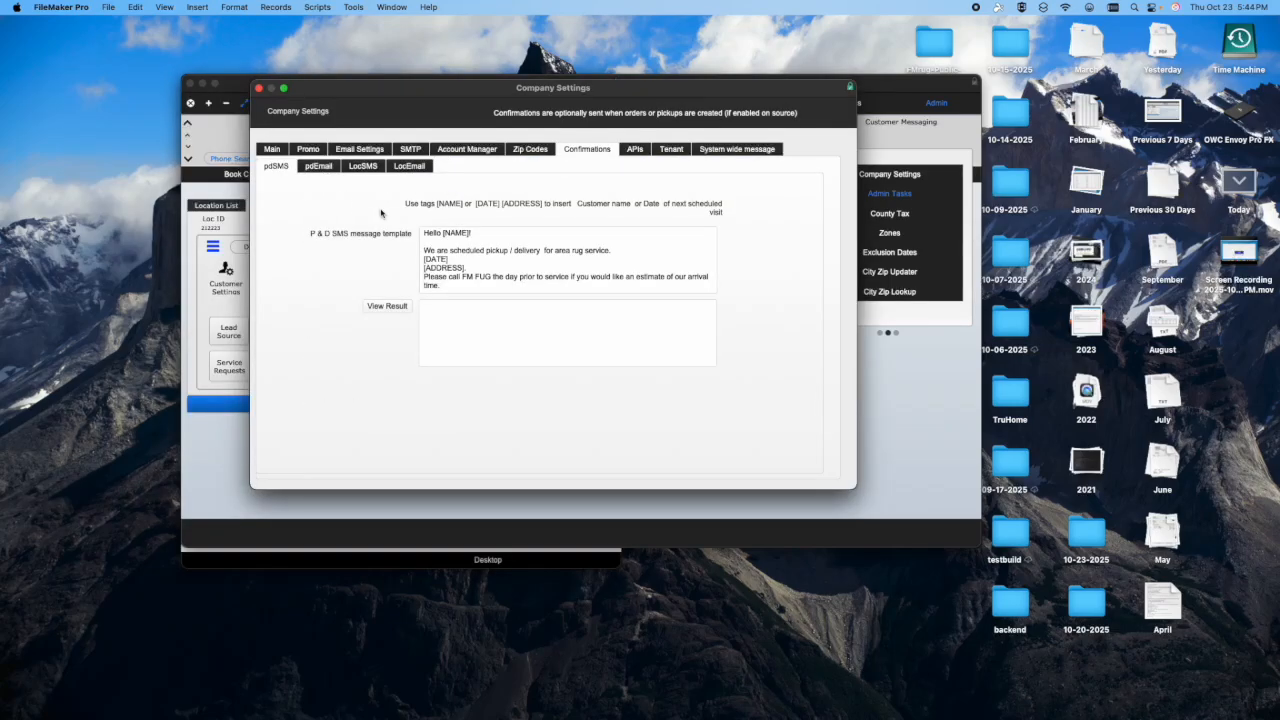
{"action": "left_click", "coordinate": [387, 306]}
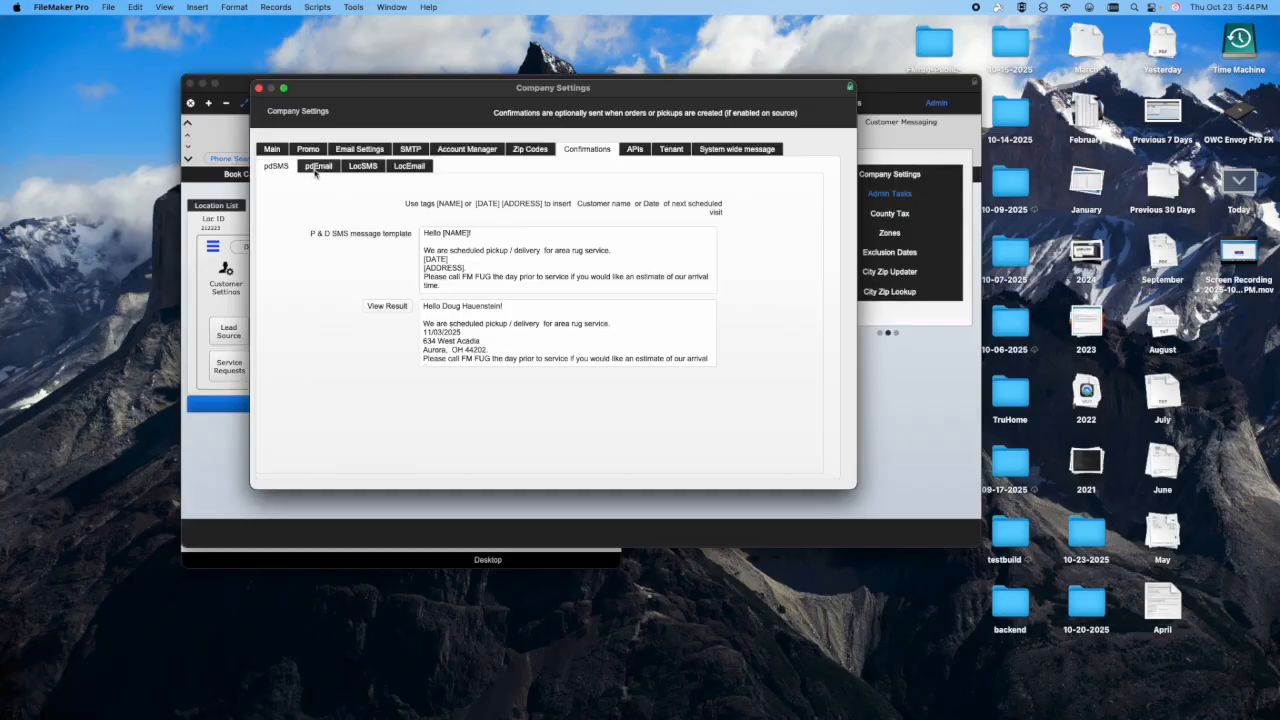
{"action": "left_click", "coordinate": [365, 168]}
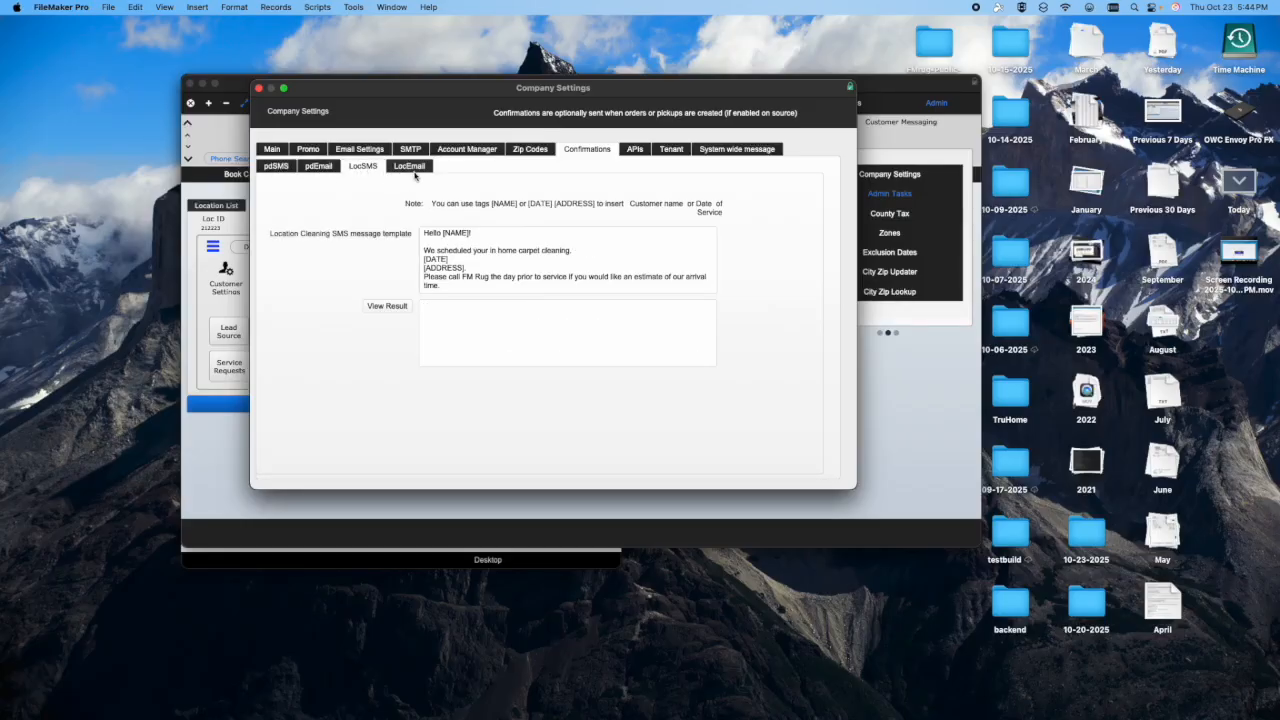
{"action": "left_click", "coordinate": [389, 306]}
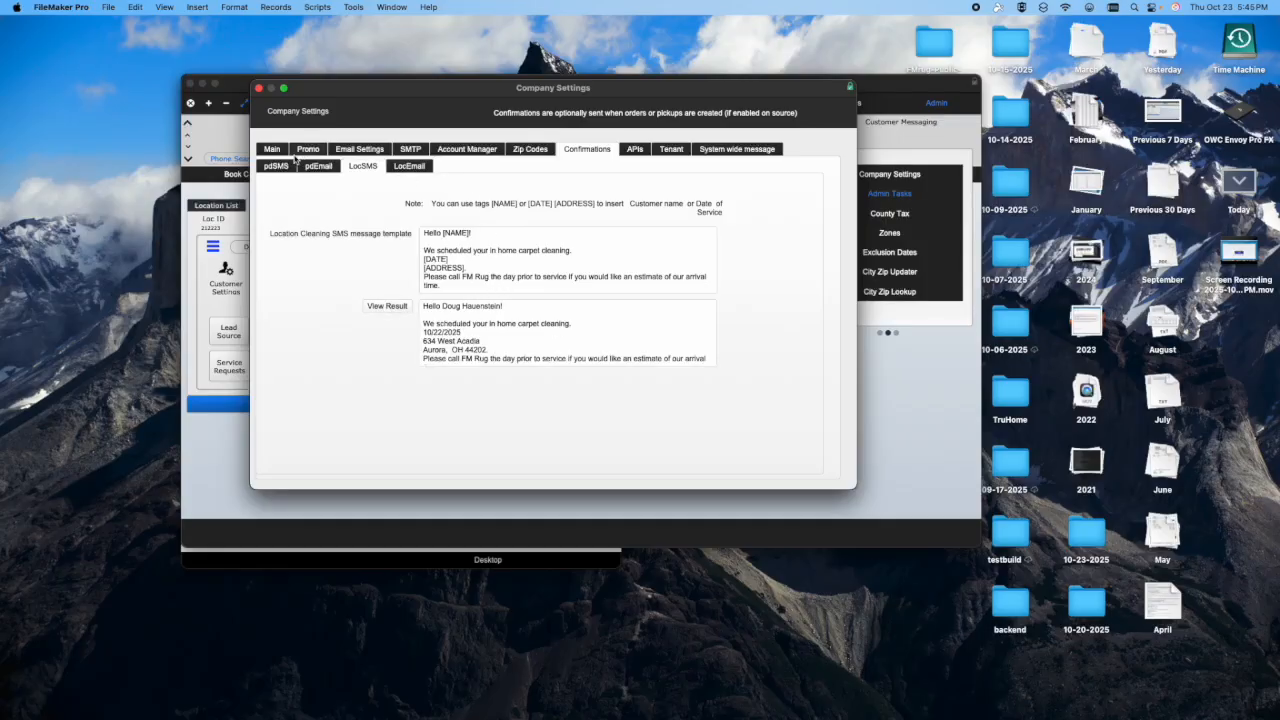
- Review the company's zip code, account manager, SMTP and email settings, and close the company settings
{"action": "left_click", "coordinate": [532, 152]}
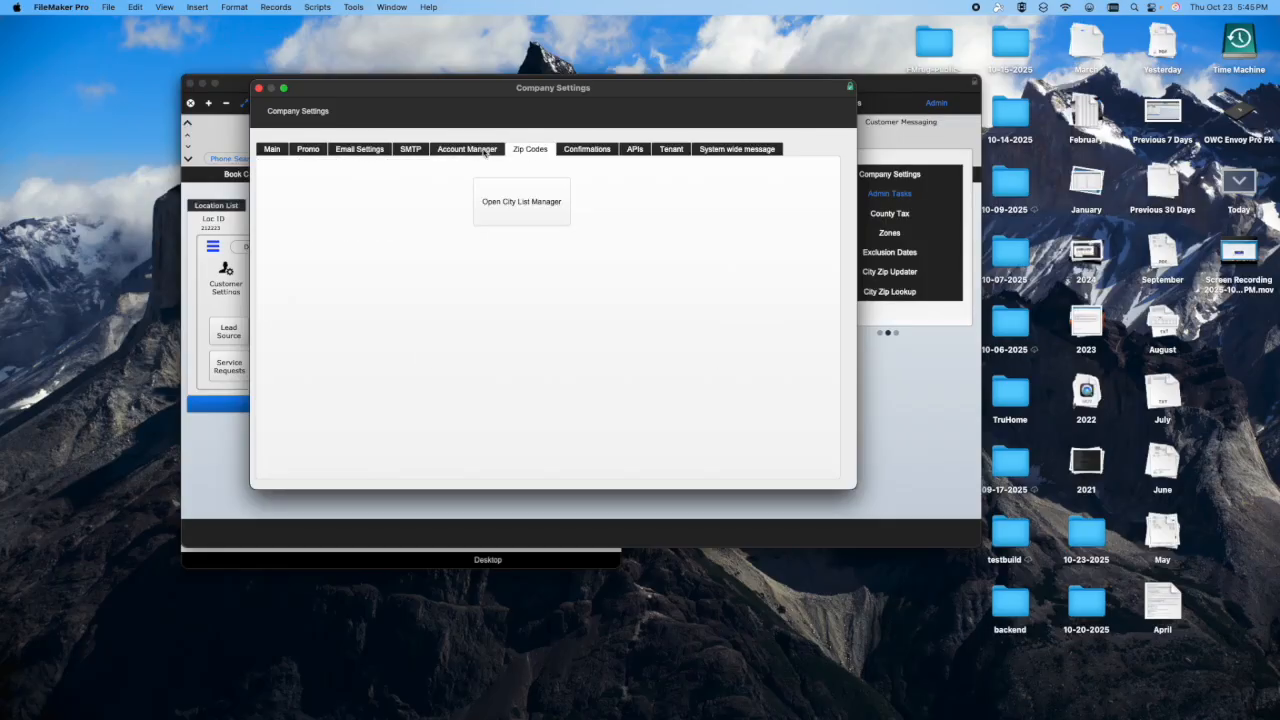
{"action": "left_click", "coordinate": [484, 152]}
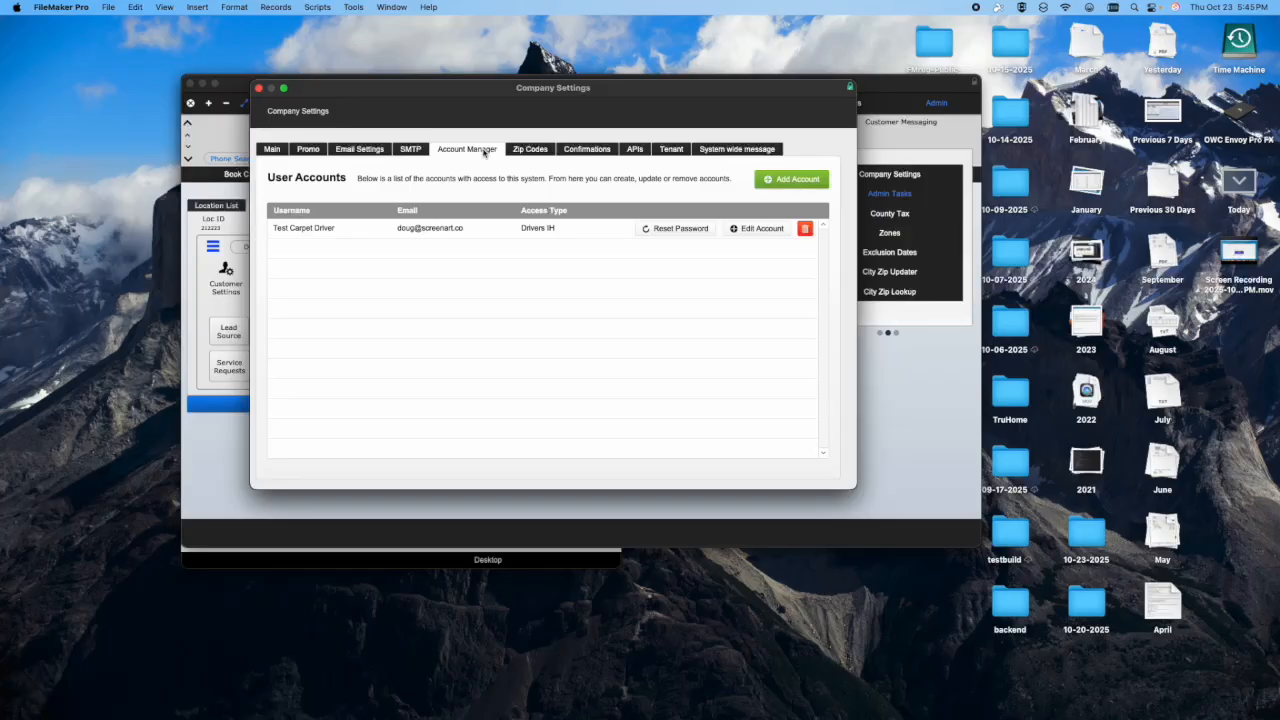
{"action": "left_click", "coordinate": [415, 152]}
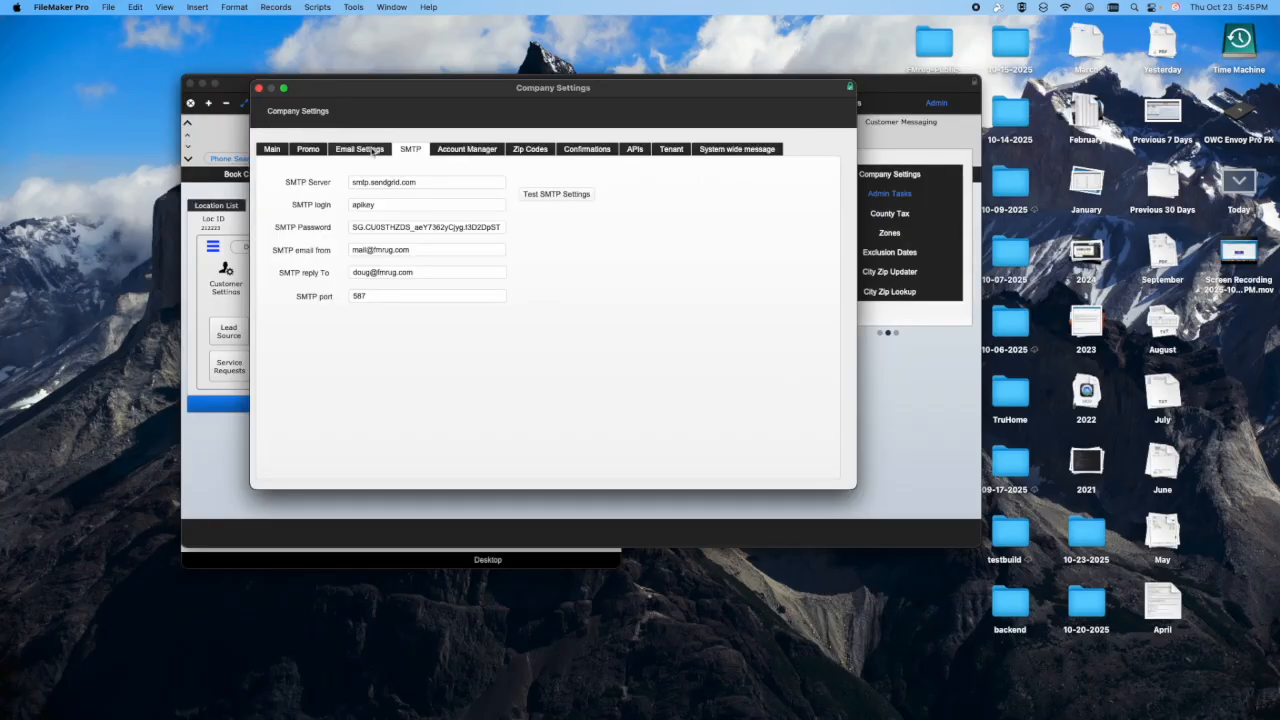
{"action": "left_click", "coordinate": [370, 151]}
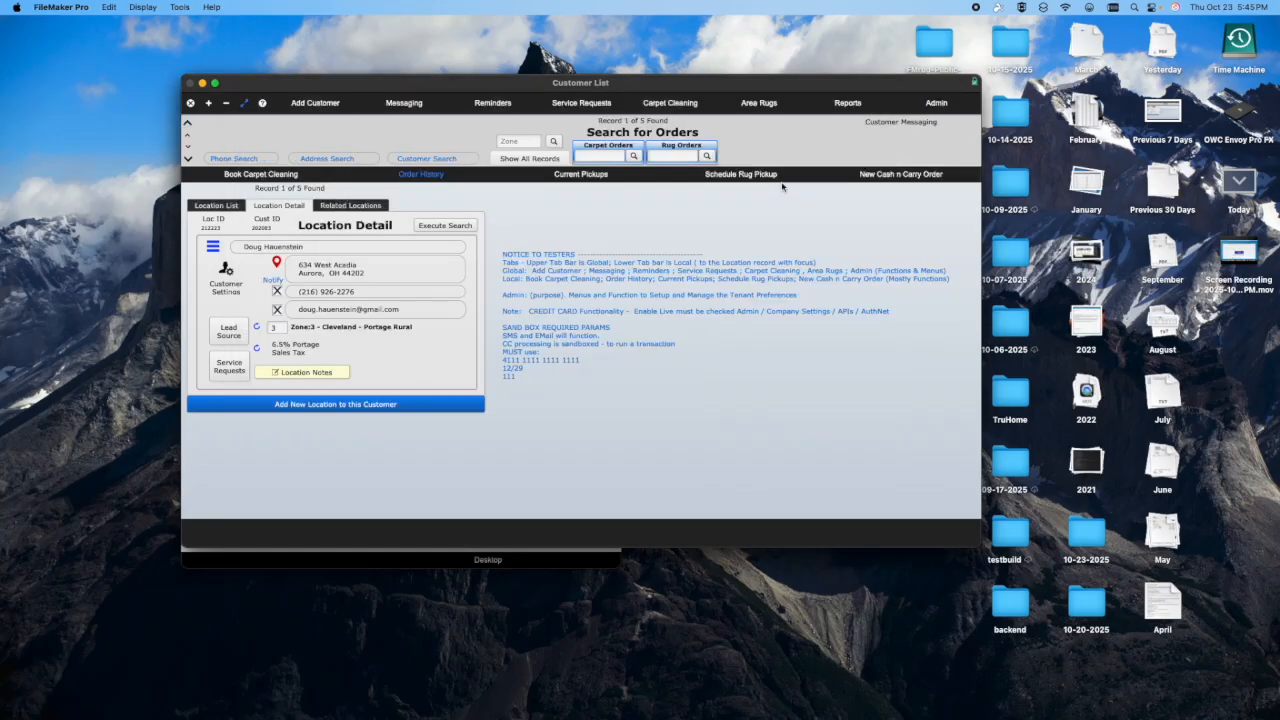
{"action": "left_click", "coordinate": [259, 88]}
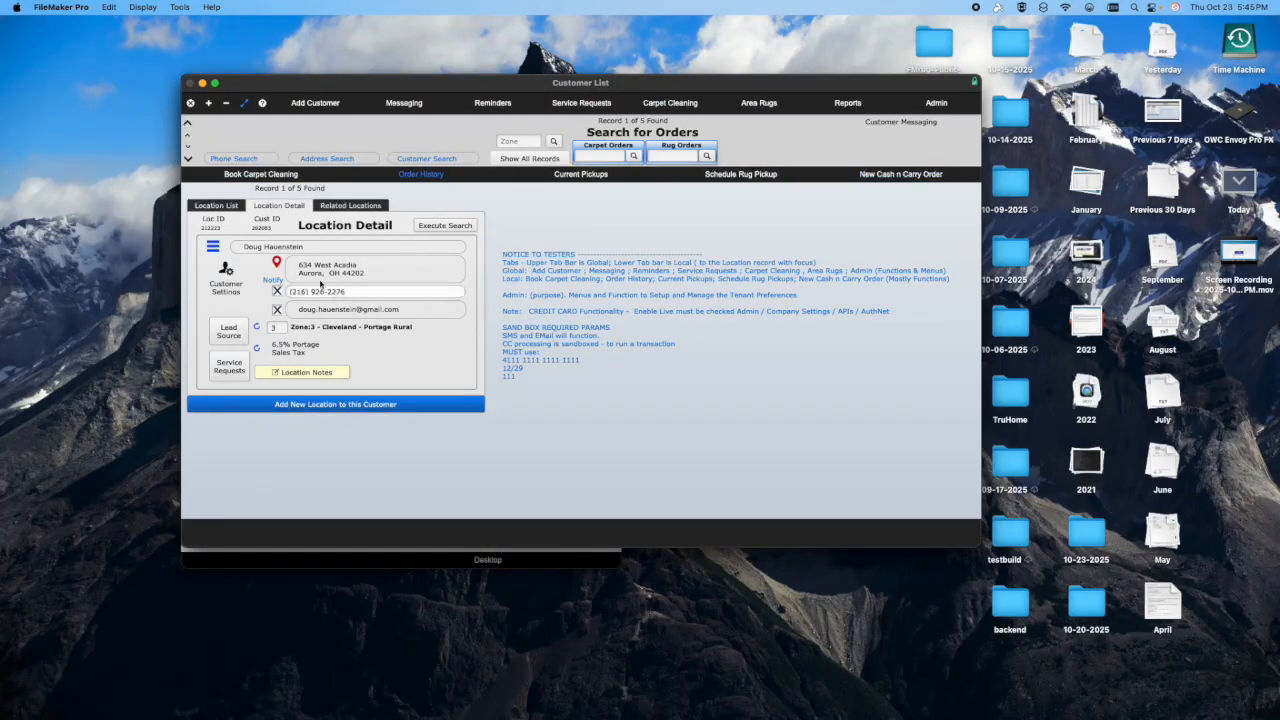
- View the location's in-home carpet cleaning pre-order and the new rug pickup form for Monday 11/03/2025, leaving both without saving
{"action": "left_click", "coordinate": [262, 176]}
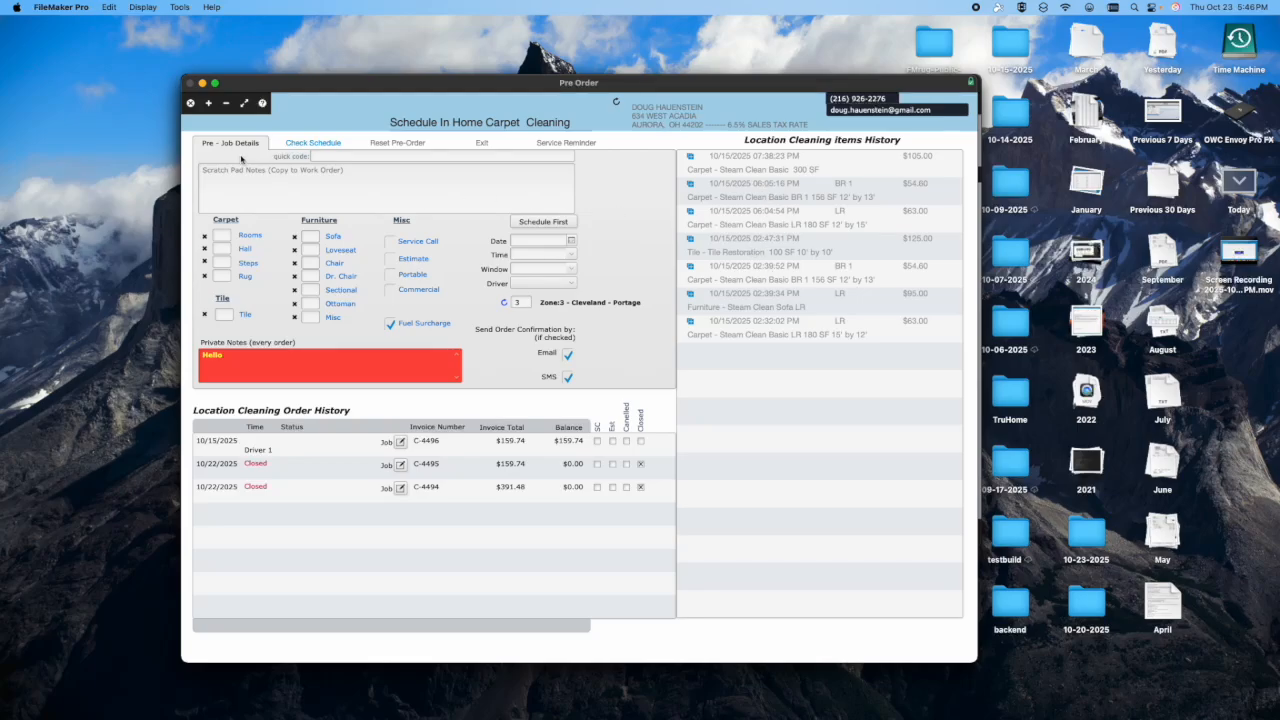
{"action": "left_click", "coordinate": [186, 104]}
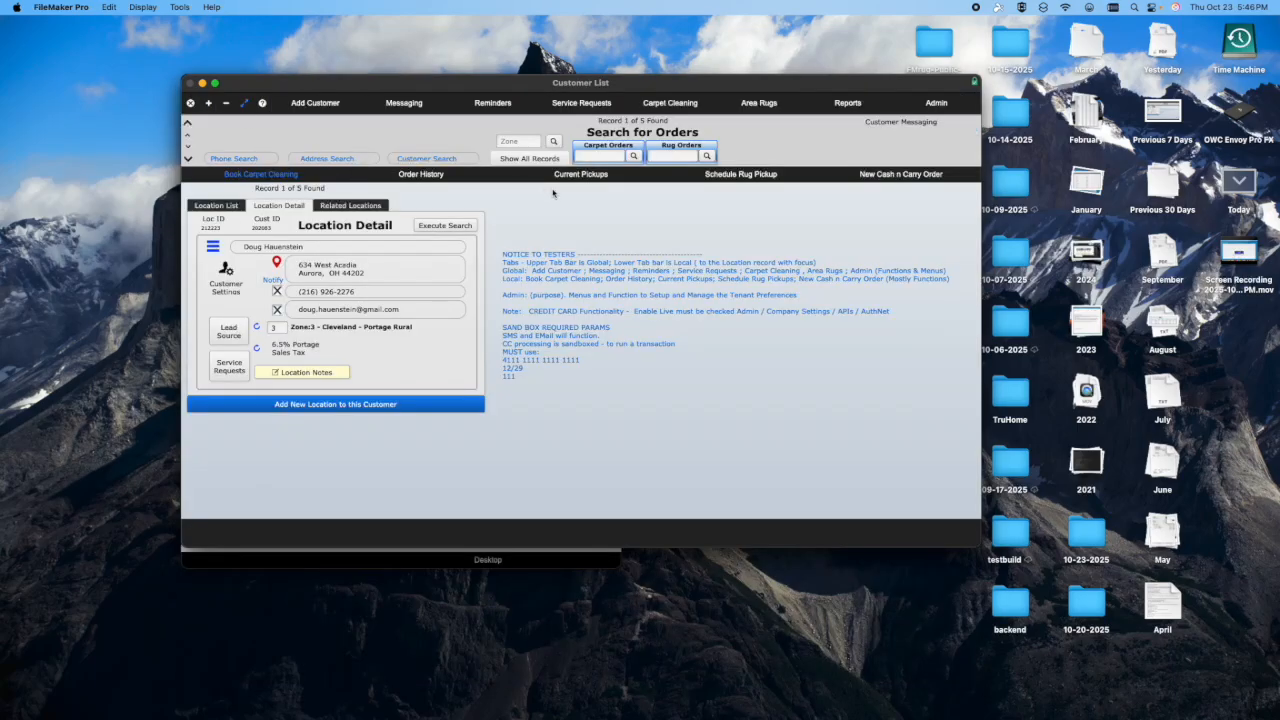
{"action": "left_click", "coordinate": [732, 181]}
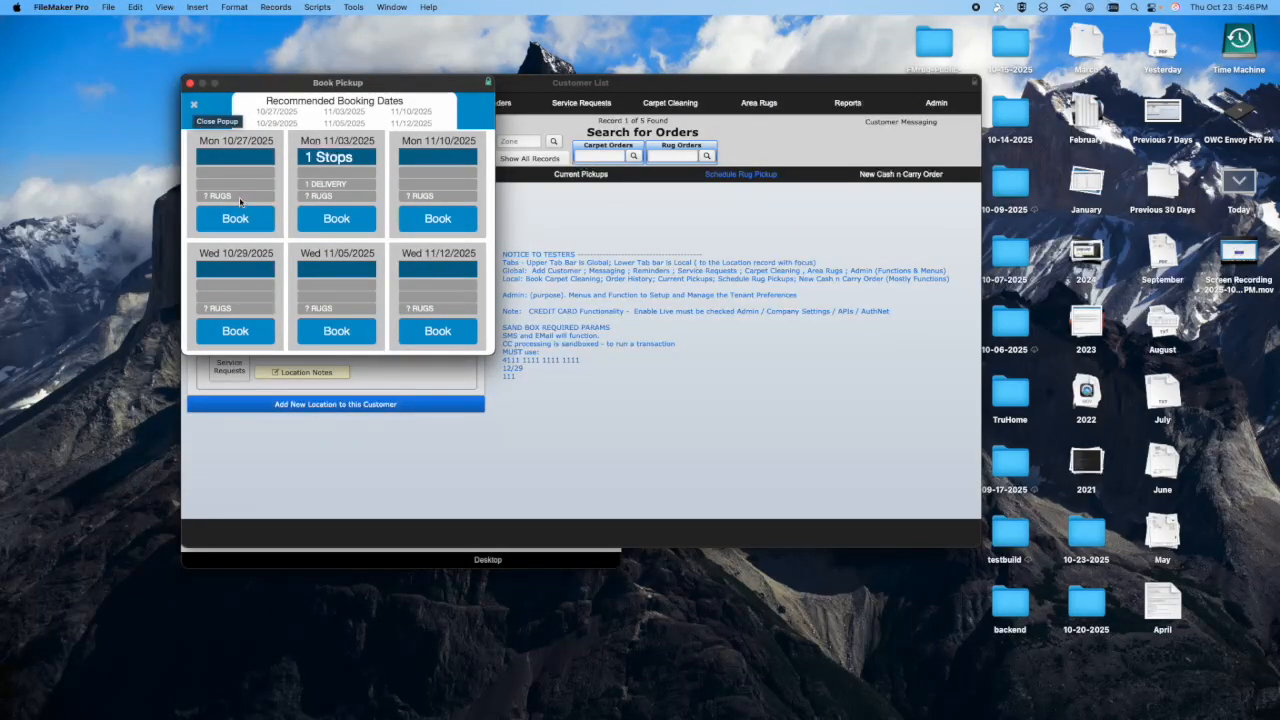
{"action": "left_click", "coordinate": [340, 226]}
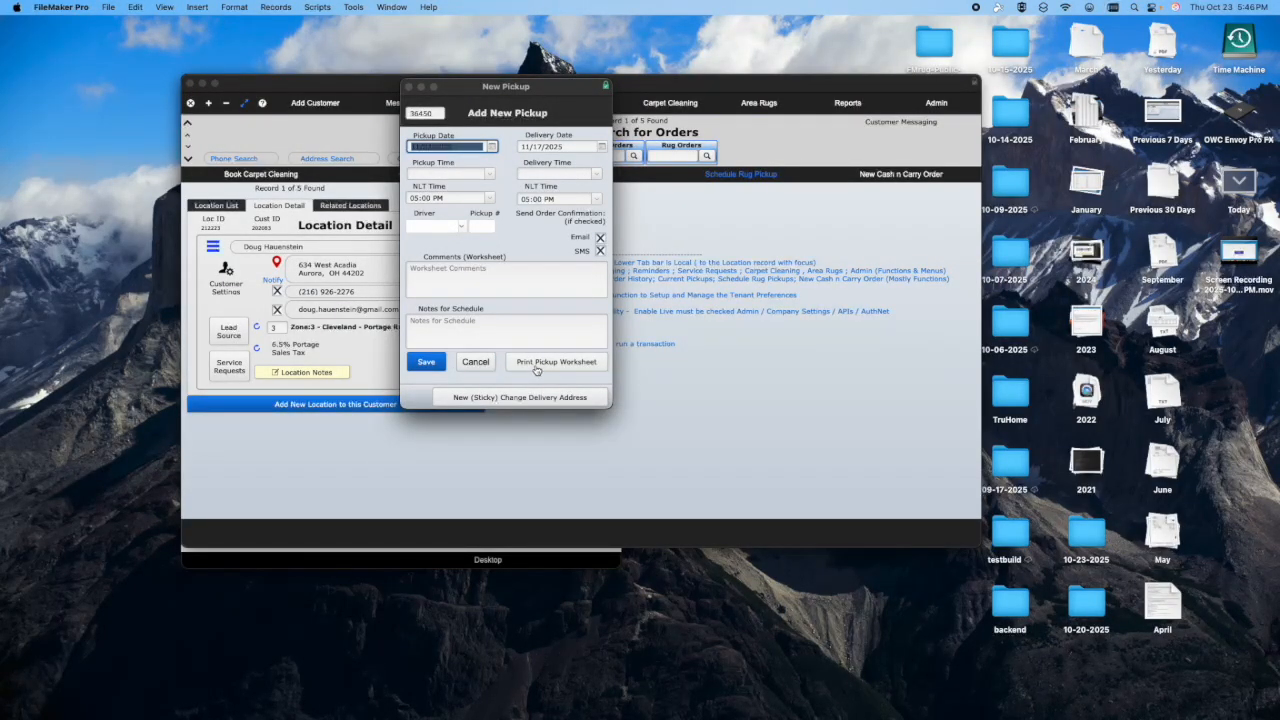
{"action": "left_click", "coordinate": [475, 362]}
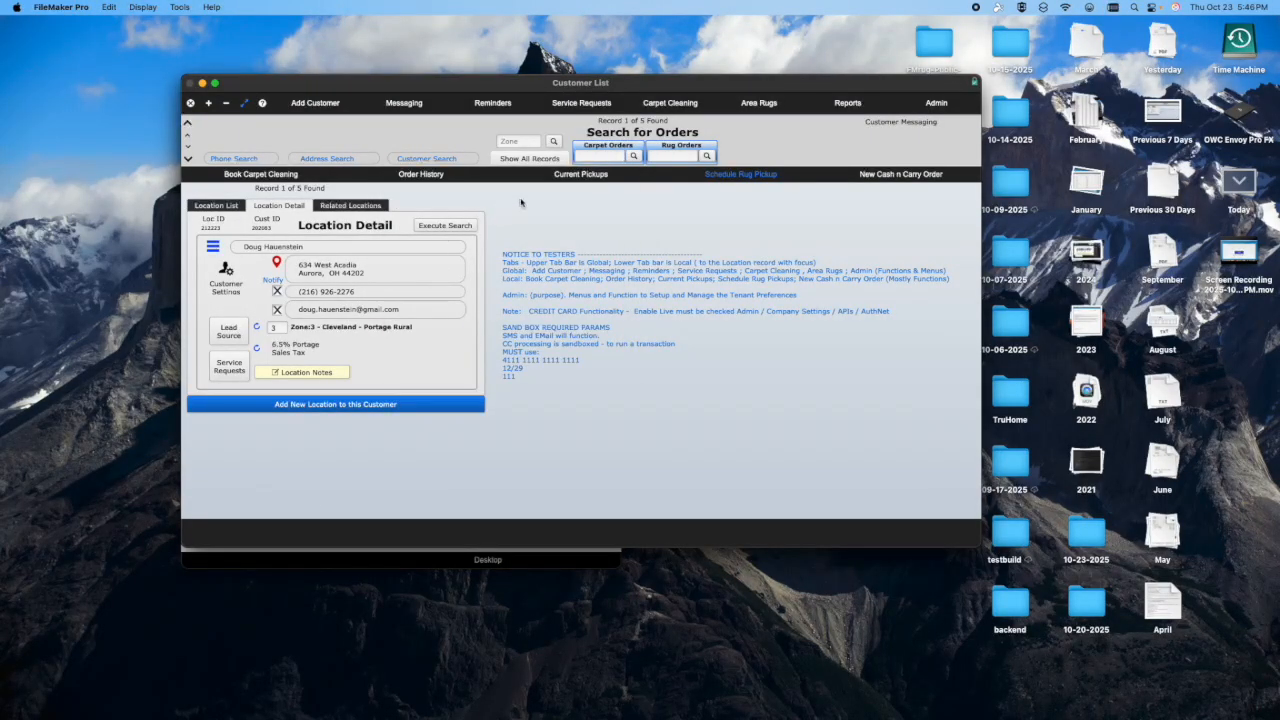
- Open the location's current pickup dated 11/3/2025 for editing and print its worksheet
{"action": "left_click", "coordinate": [578, 175]}
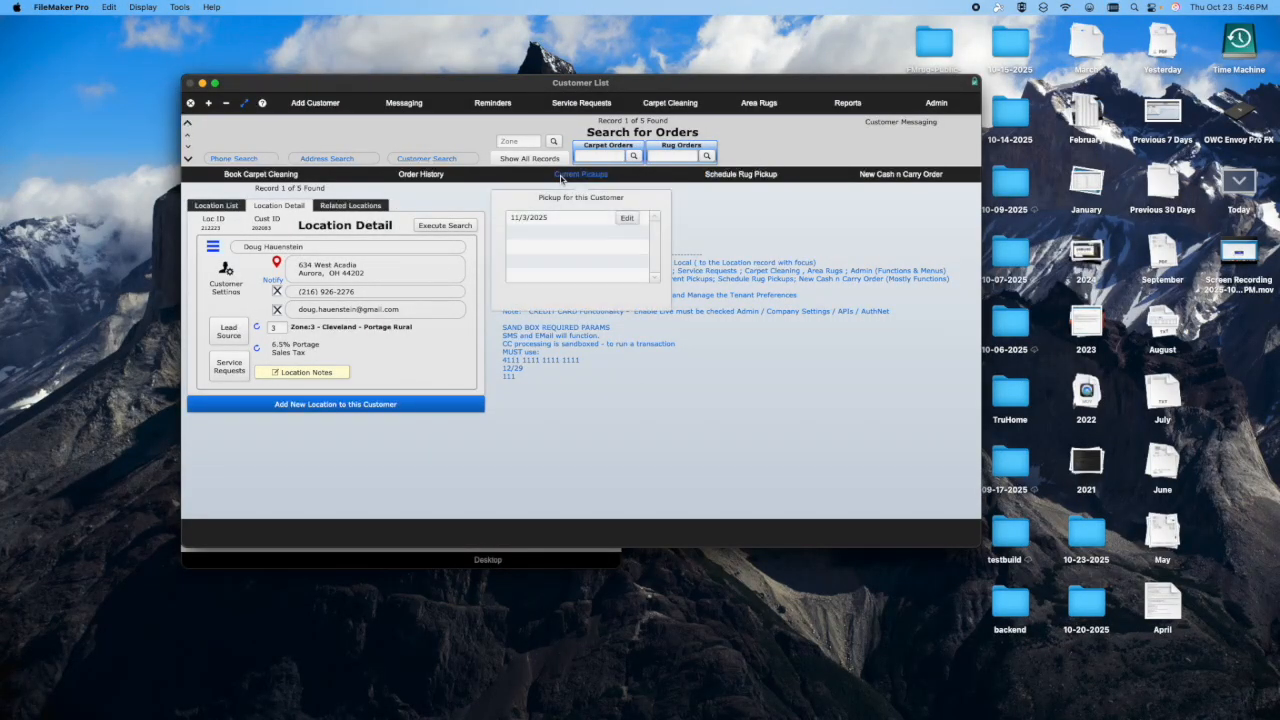
{"action": "left_click", "coordinate": [628, 218]}
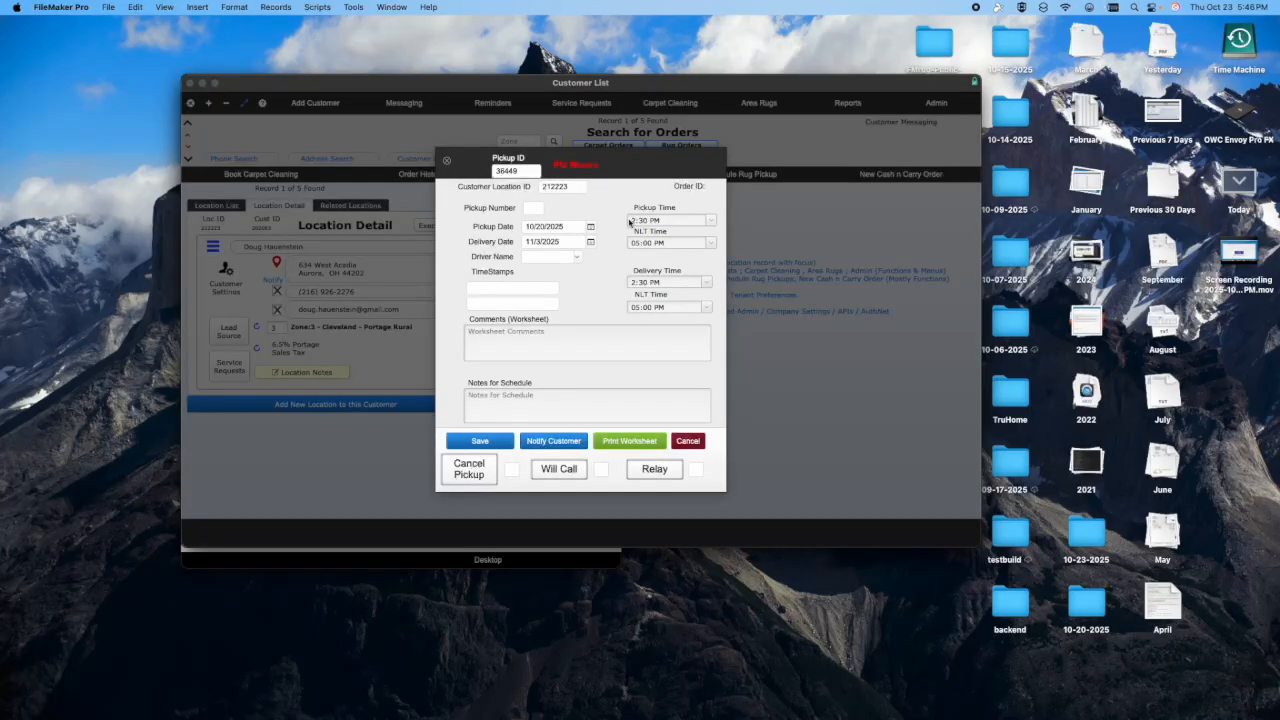
{"action": "left_click", "coordinate": [648, 441]}
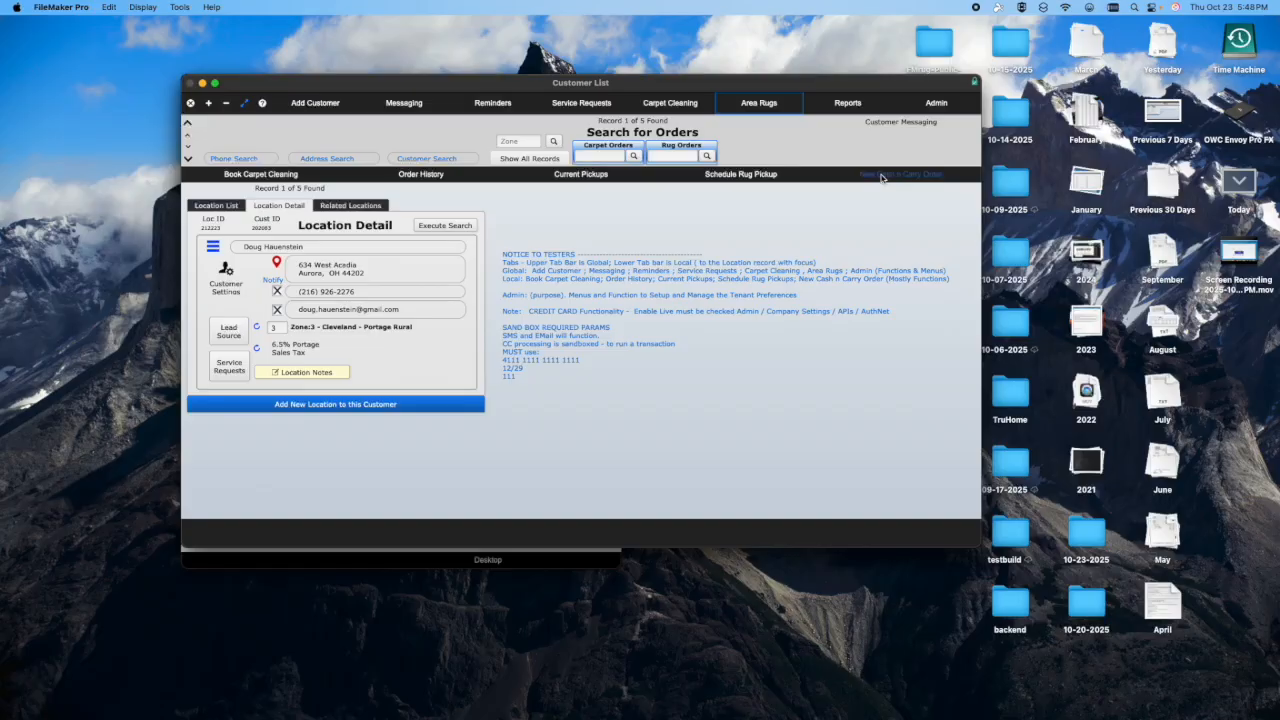
- Create a new Cash n Carry order for the location and add a rug line with width 5 and length 12
{"action": "left_click", "coordinate": [885, 175]}
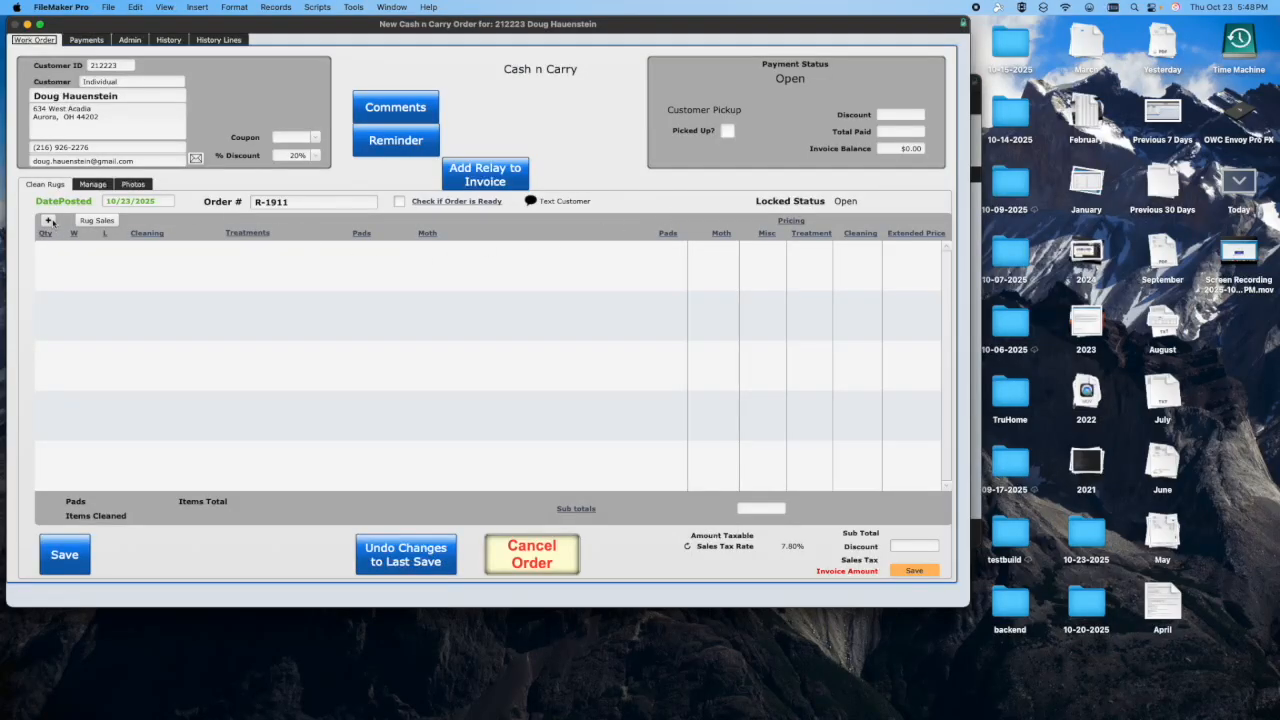
{"action": "left_click", "coordinate": [86, 246]}
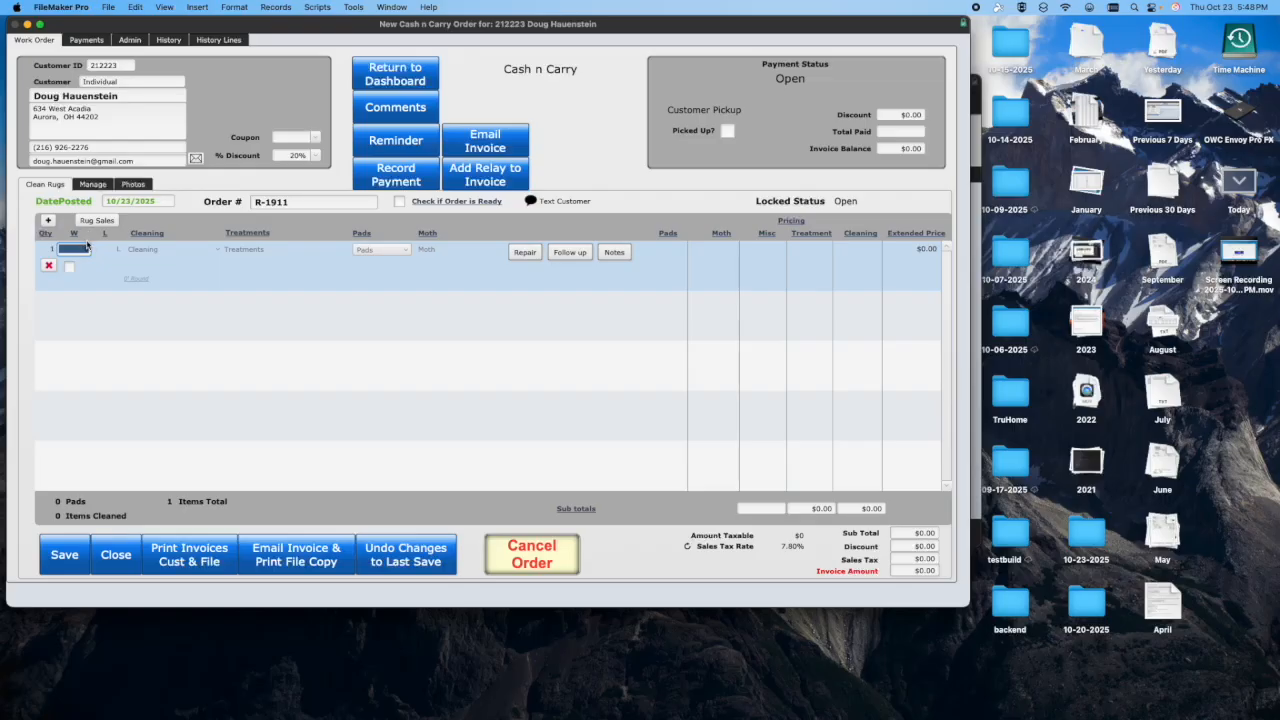
{"action": "key", "text": "Tab"}
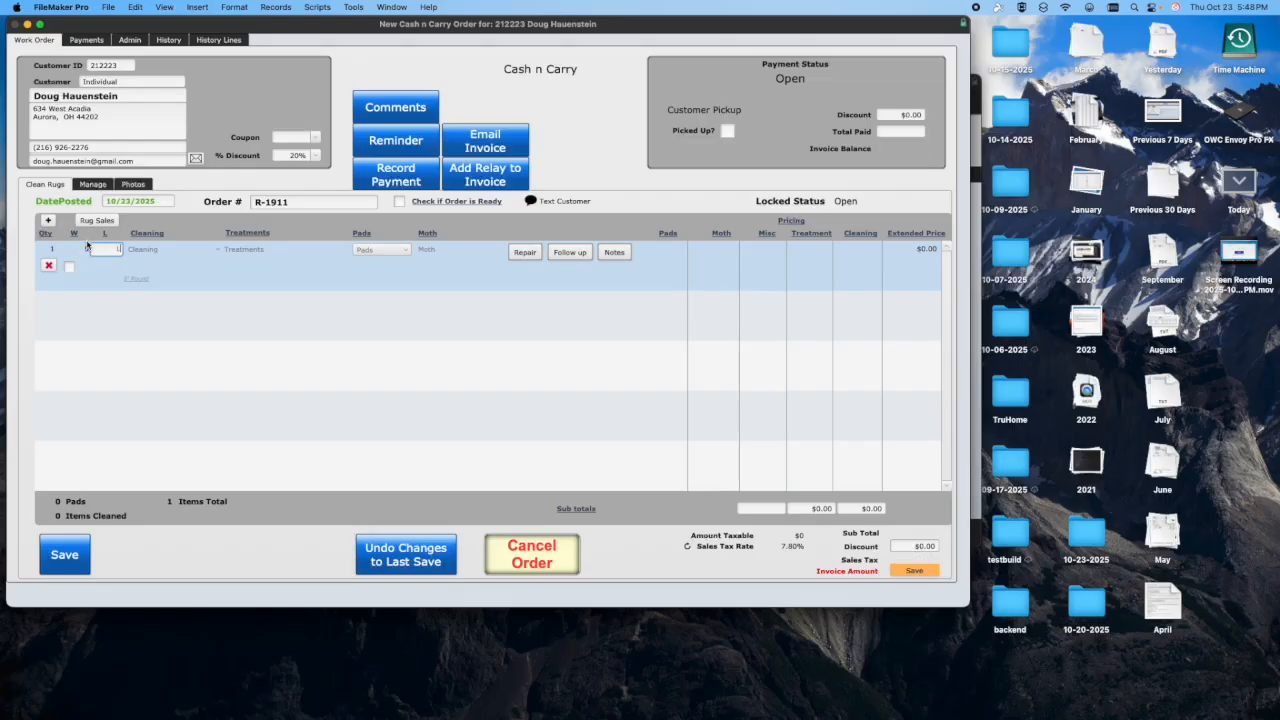
{"action": "type", "text": "12"}
{"action": "key", "text": "Tab"}
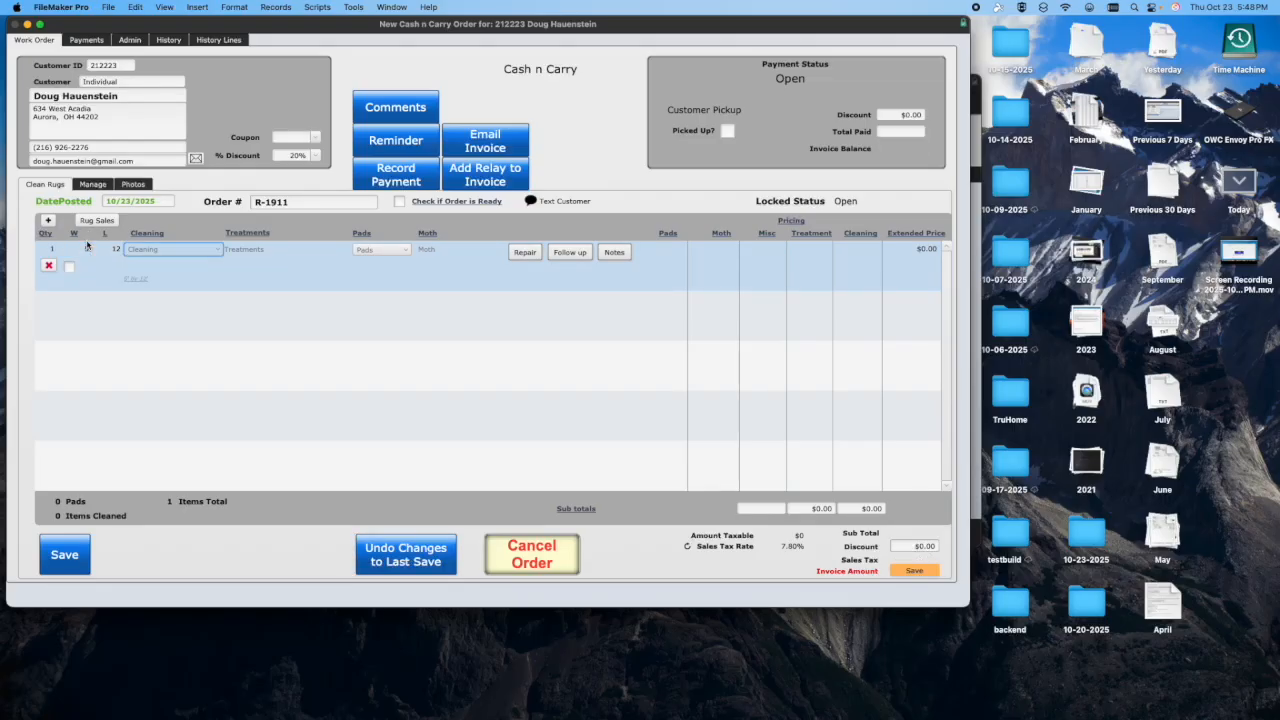
- Set the rug line to Clean Wool Rug cleaning, Deodorize treatment and Gripper Pad, and save the order
{"action": "left_click", "coordinate": [174, 257]}
{"action": "left_click", "coordinate": [168, 252]}
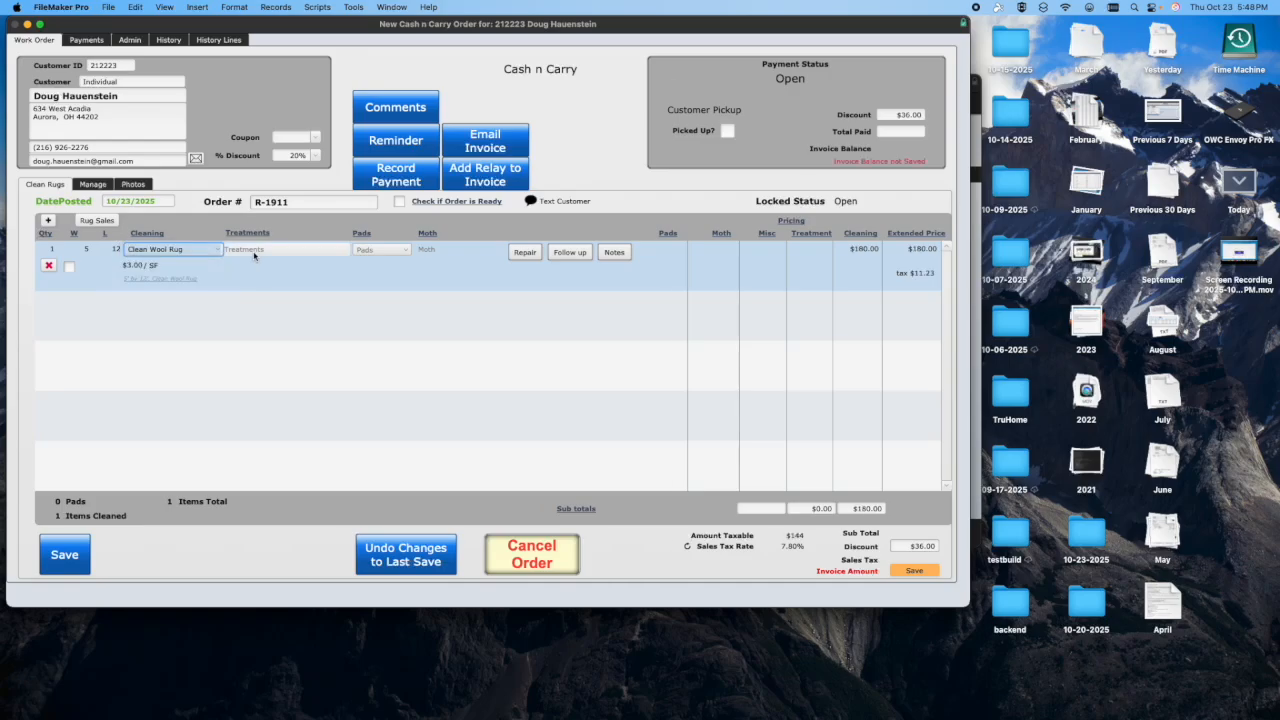
{"action": "left_click", "coordinate": [257, 258]}
{"action": "left_click", "coordinate": [257, 263]}
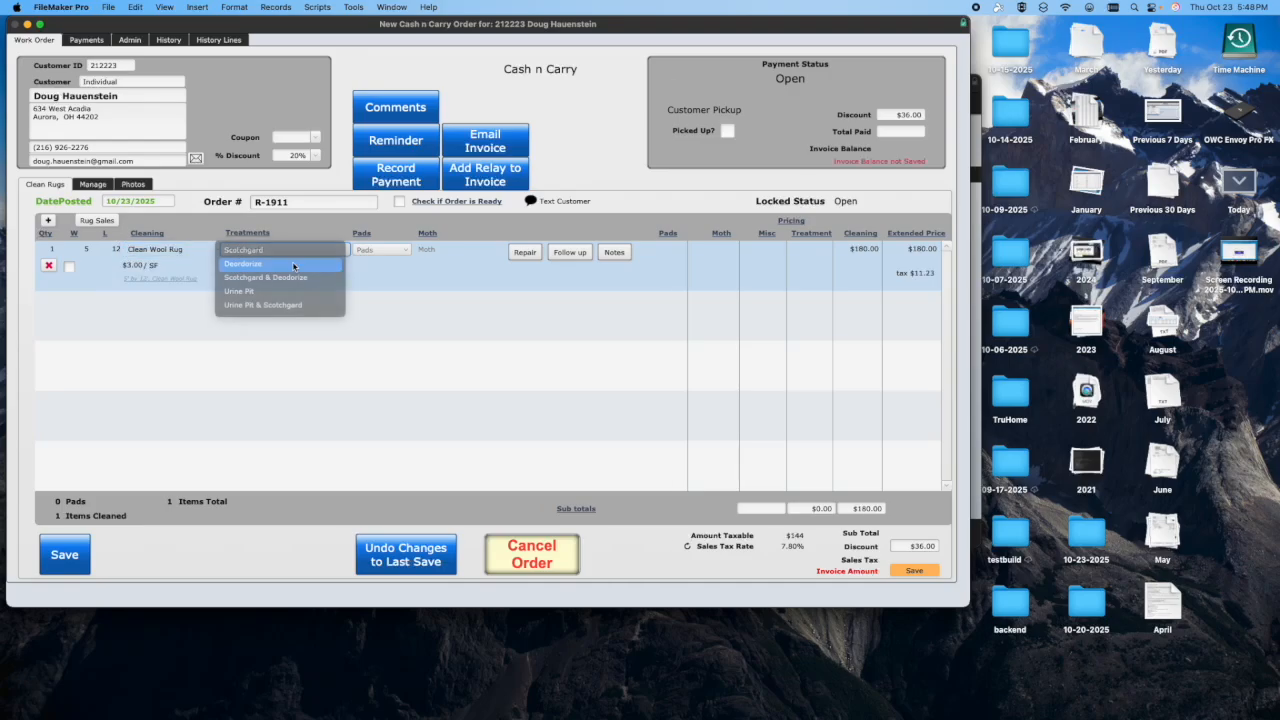
{"action": "left_click", "coordinate": [381, 251]}
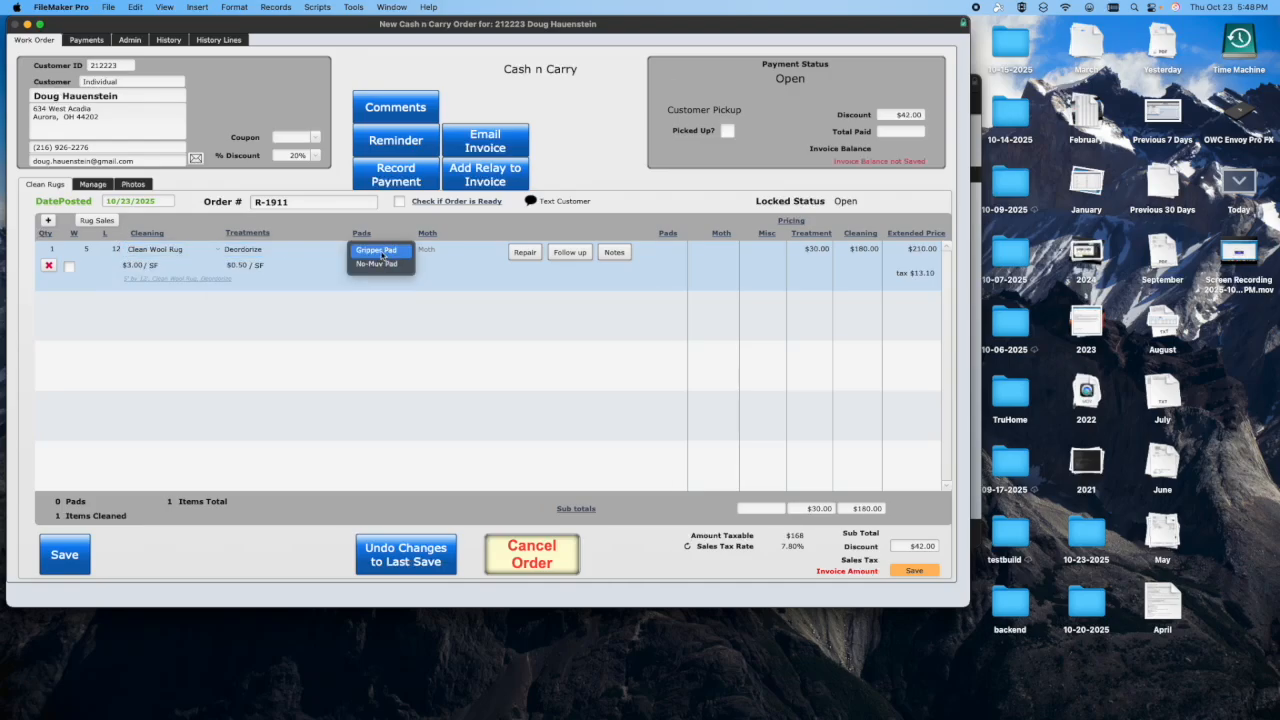
{"action": "left_click", "coordinate": [381, 251]}
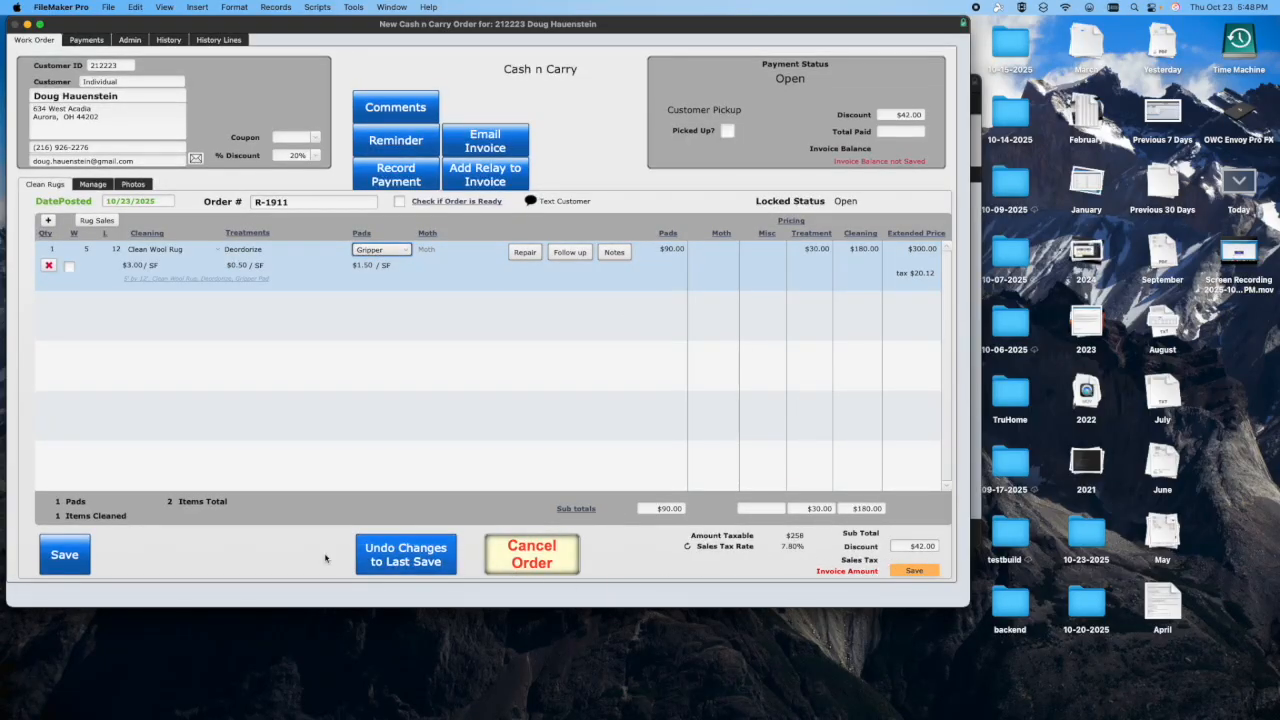
{"action": "left_click", "coordinate": [60, 553]}
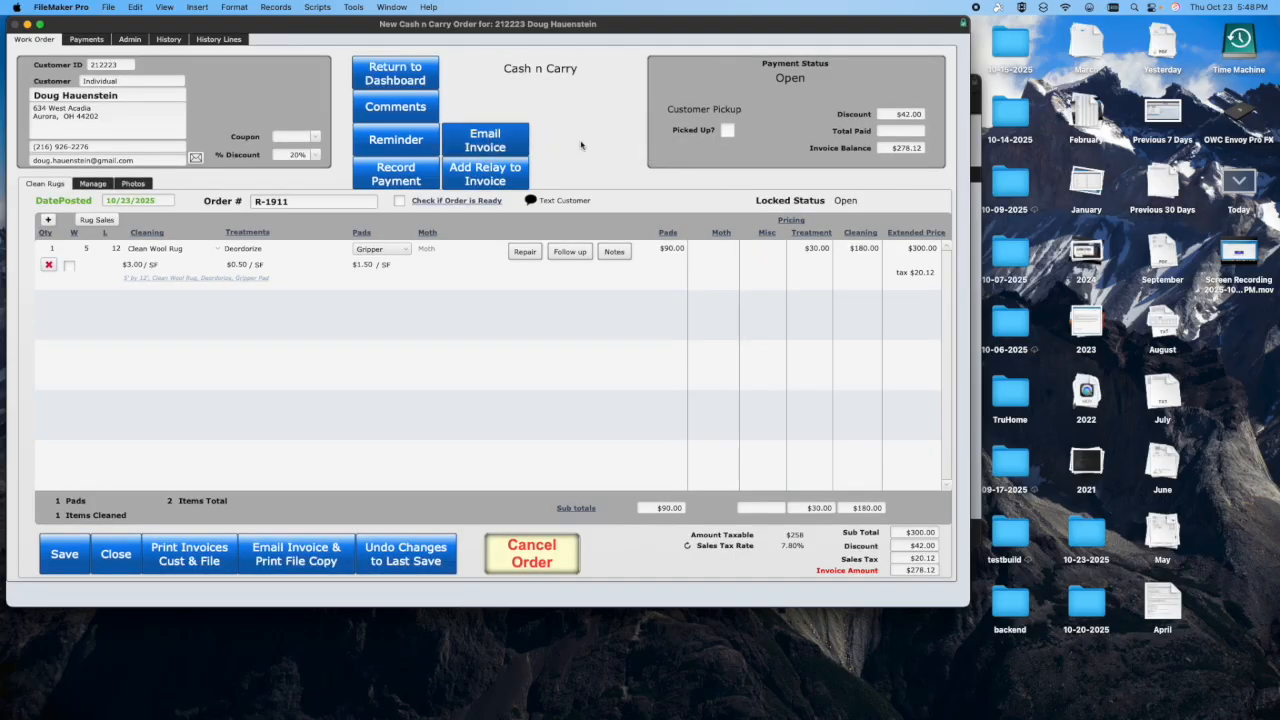
- Email the order's invoice and start recording a payment with Credit Card as the payment method
{"action": "left_click", "coordinate": [517, 143]}
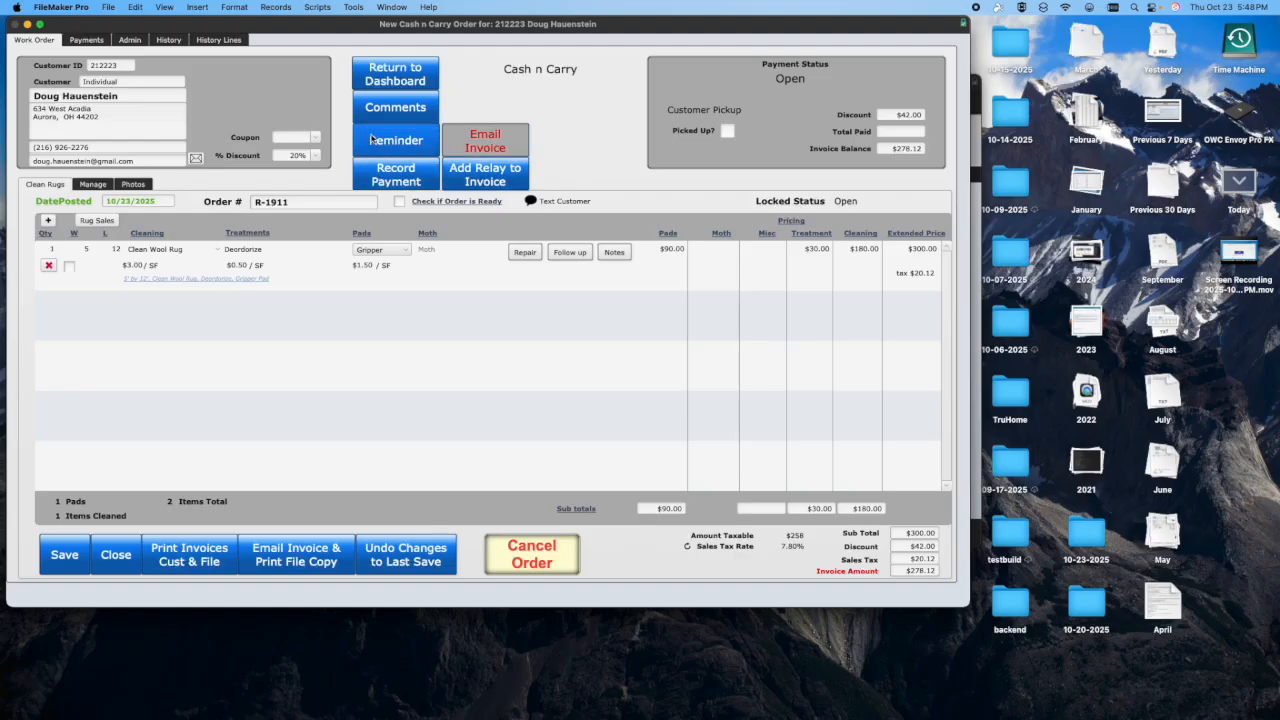
{"action": "left_click", "coordinate": [395, 176]}
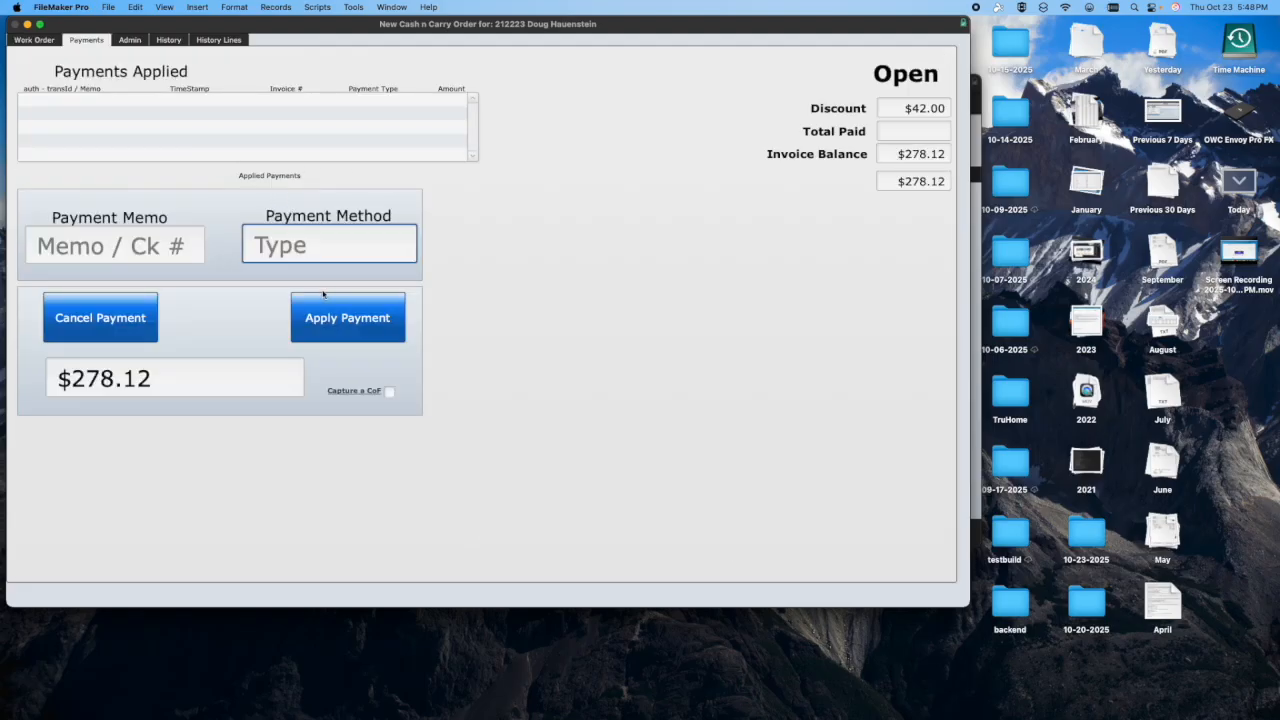
{"action": "left_click", "coordinate": [311, 249]}
{"action": "left_click", "coordinate": [318, 258]}
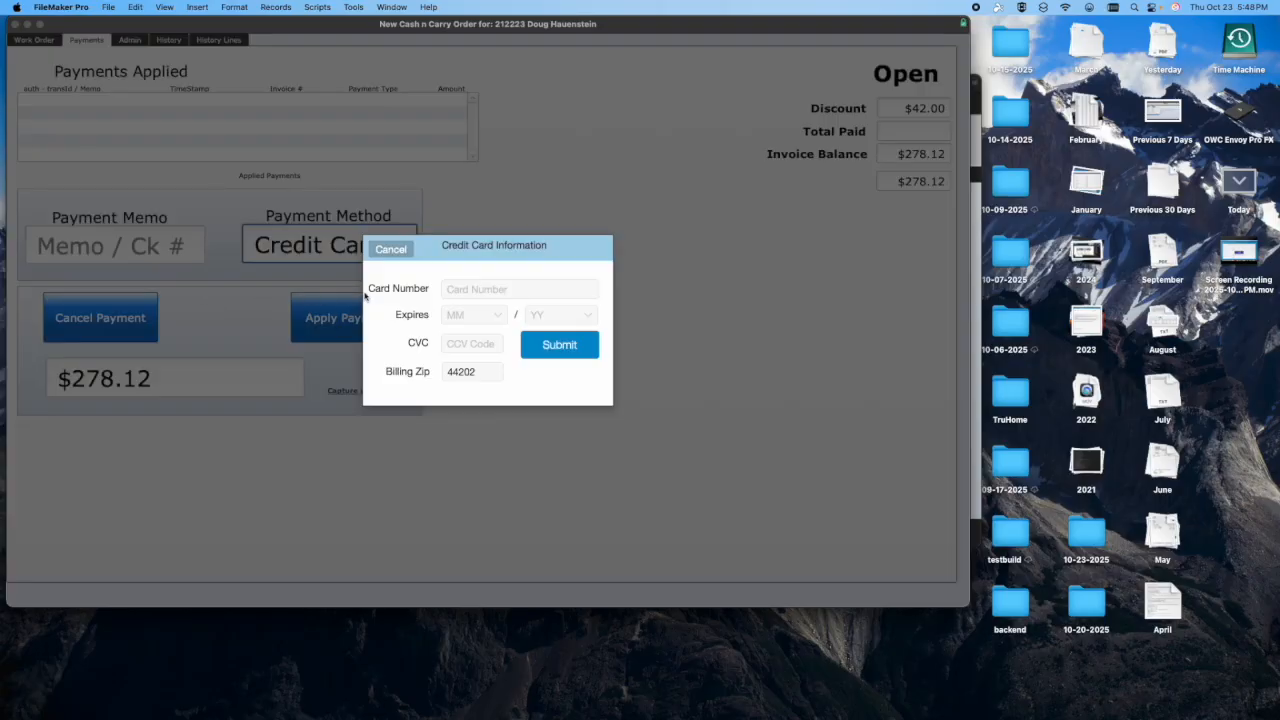
- Fill in the credit card number, expiry 02/26 and CVC code, and submit the card information
{"action": "left_click", "coordinate": [479, 289]}
{"action": "type", "text": "4111111111111111"}
{"action": "left_click", "coordinate": [480, 314]}
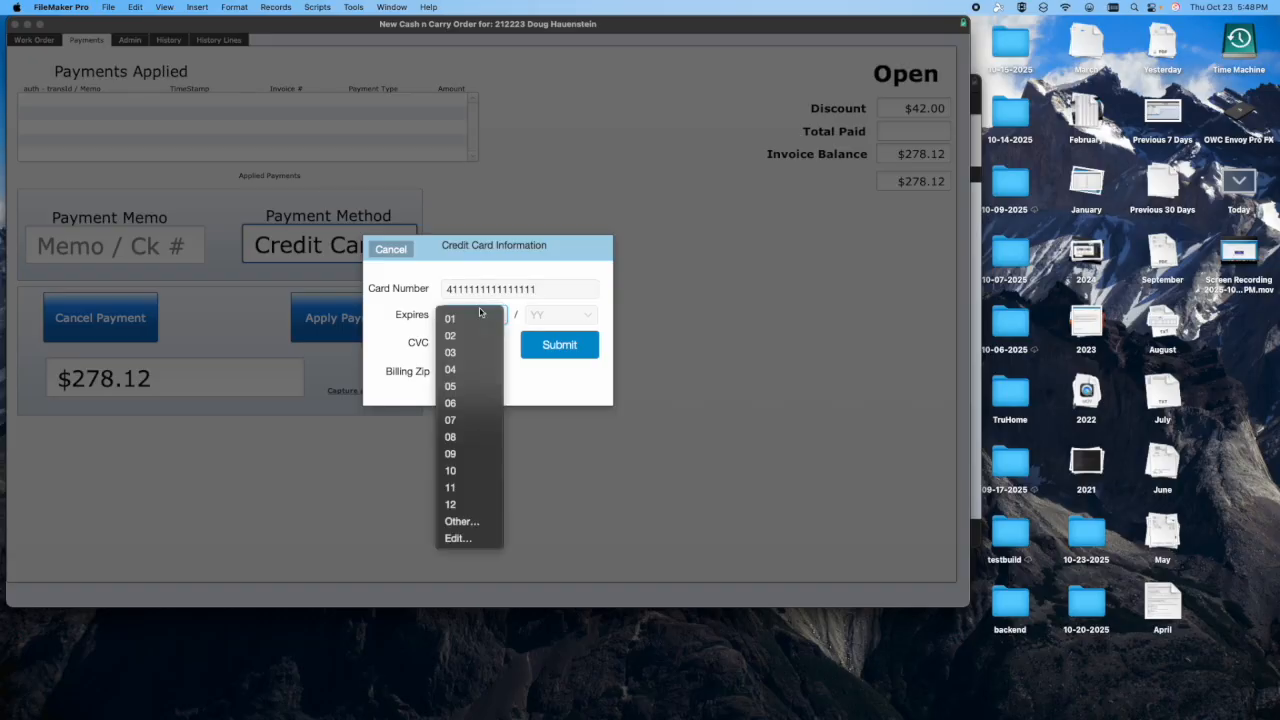
{"action": "left_click", "coordinate": [465, 336]}
{"action": "left_click", "coordinate": [558, 314]}
{"action": "left_click", "coordinate": [545, 352]}
{"action": "left_click", "coordinate": [490, 344]}
{"action": "type", "text": "111"}
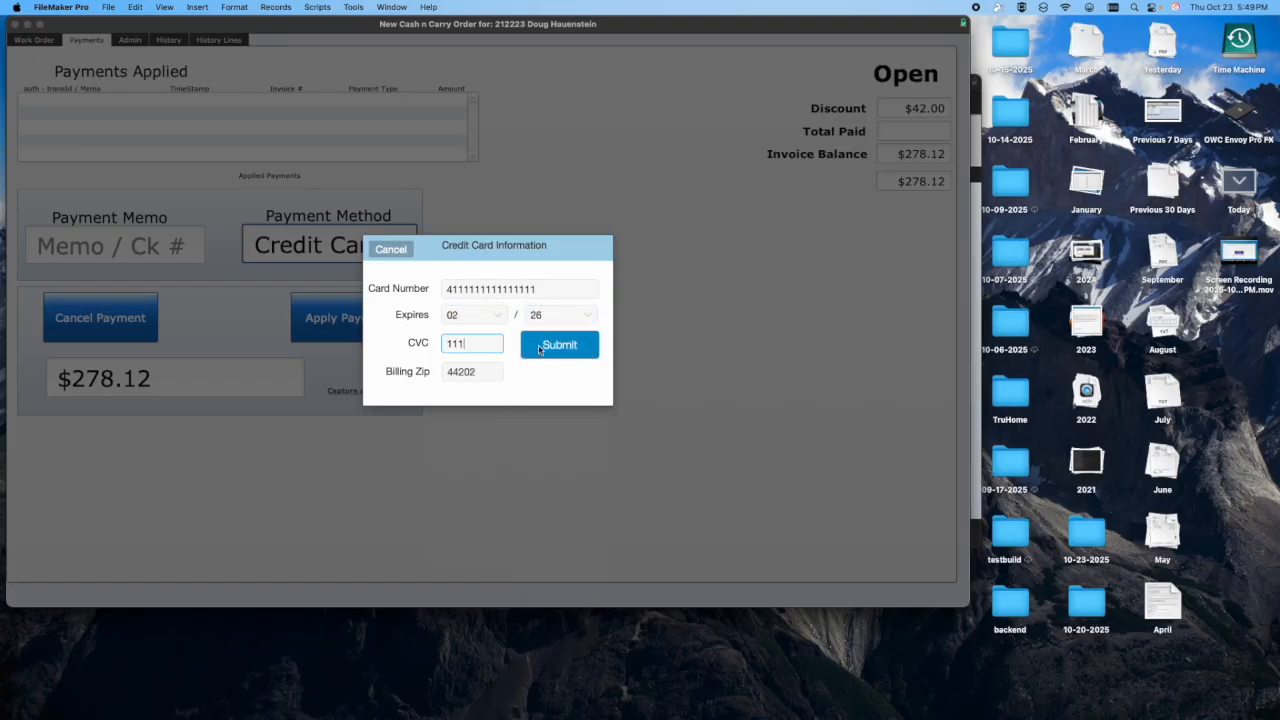
{"action": "left_click", "coordinate": [558, 345]}
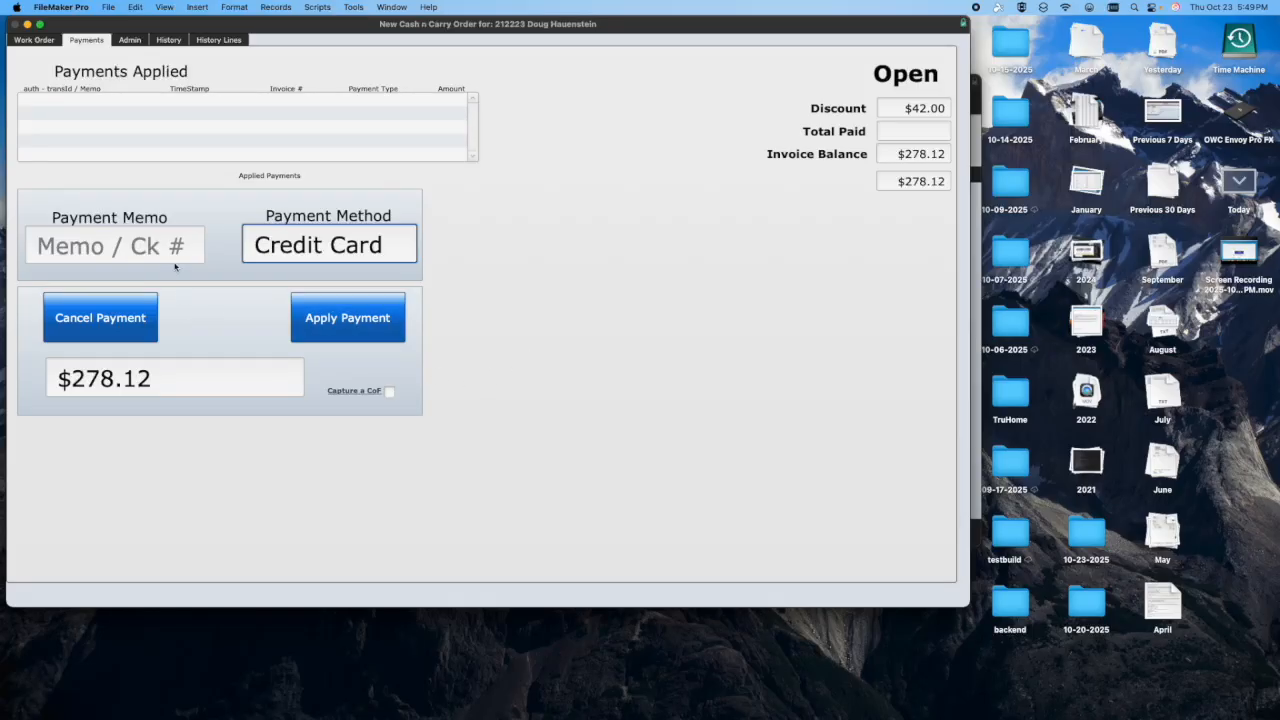
- Apply the credit card payment to the full invoice balance and close the Cash n Carry order from its work order
{"action": "left_click", "coordinate": [345, 320]}
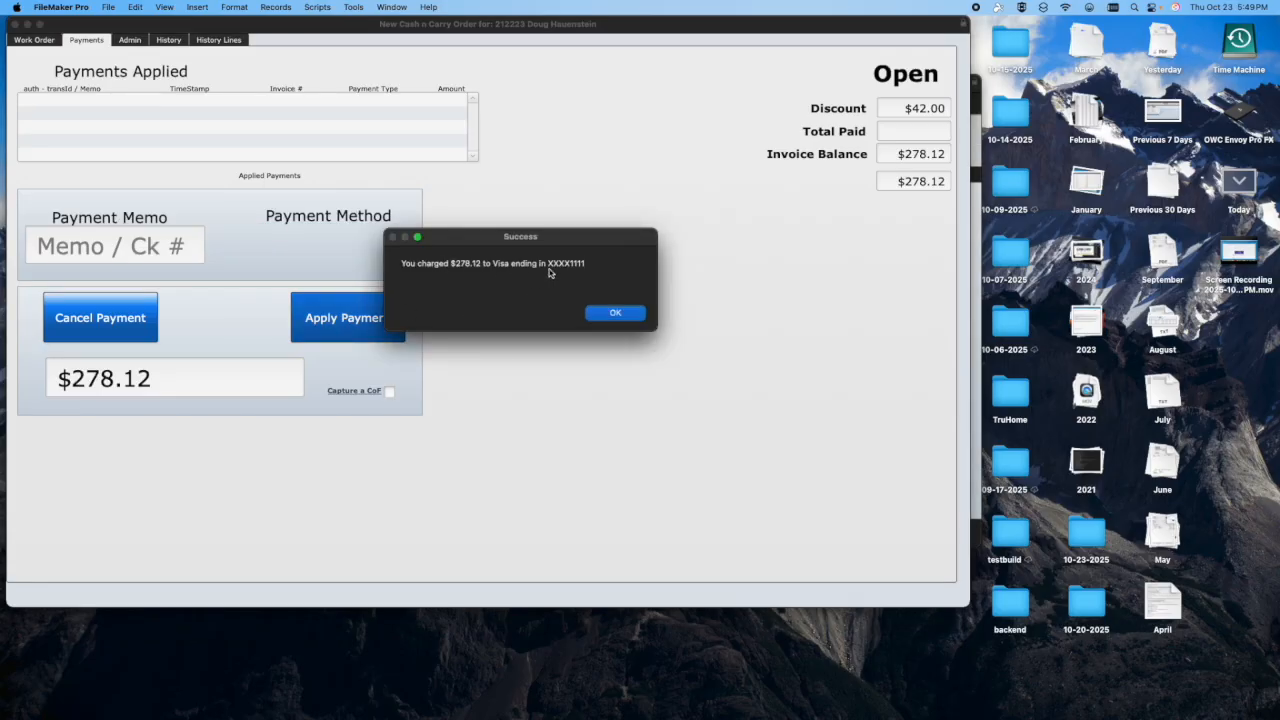
{"action": "left_click", "coordinate": [605, 313]}
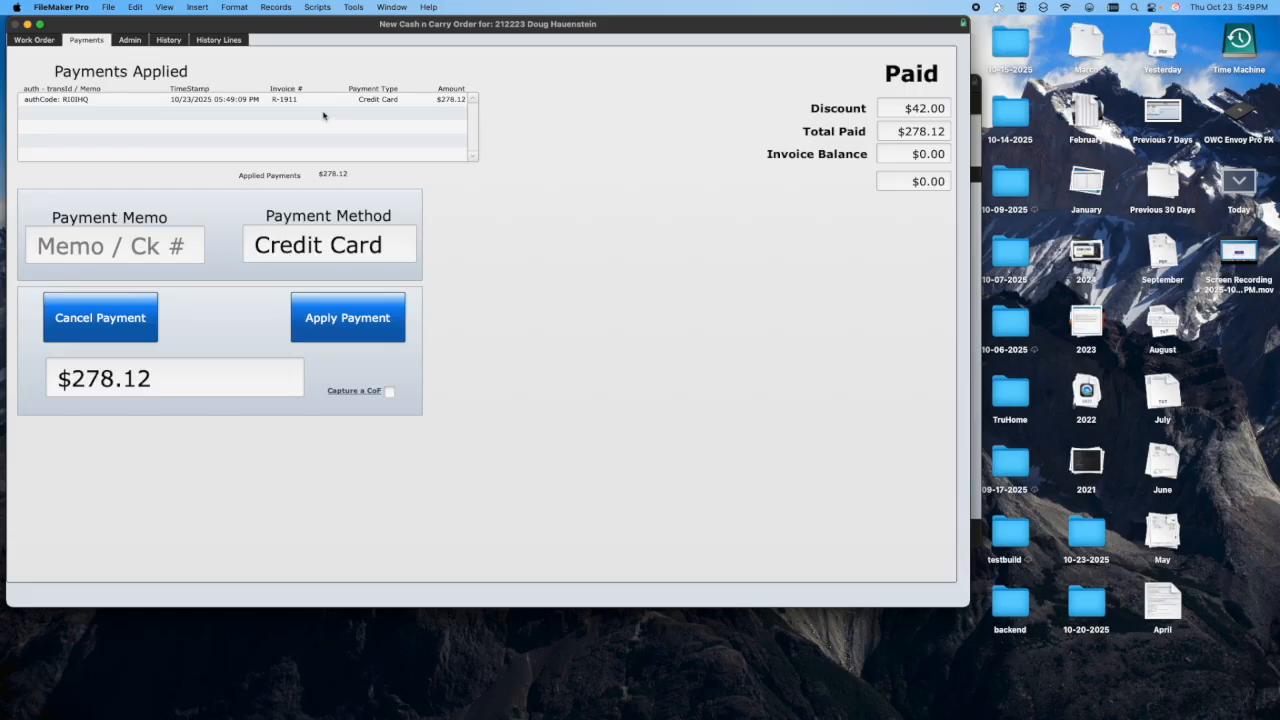
{"action": "left_click", "coordinate": [34, 39]}
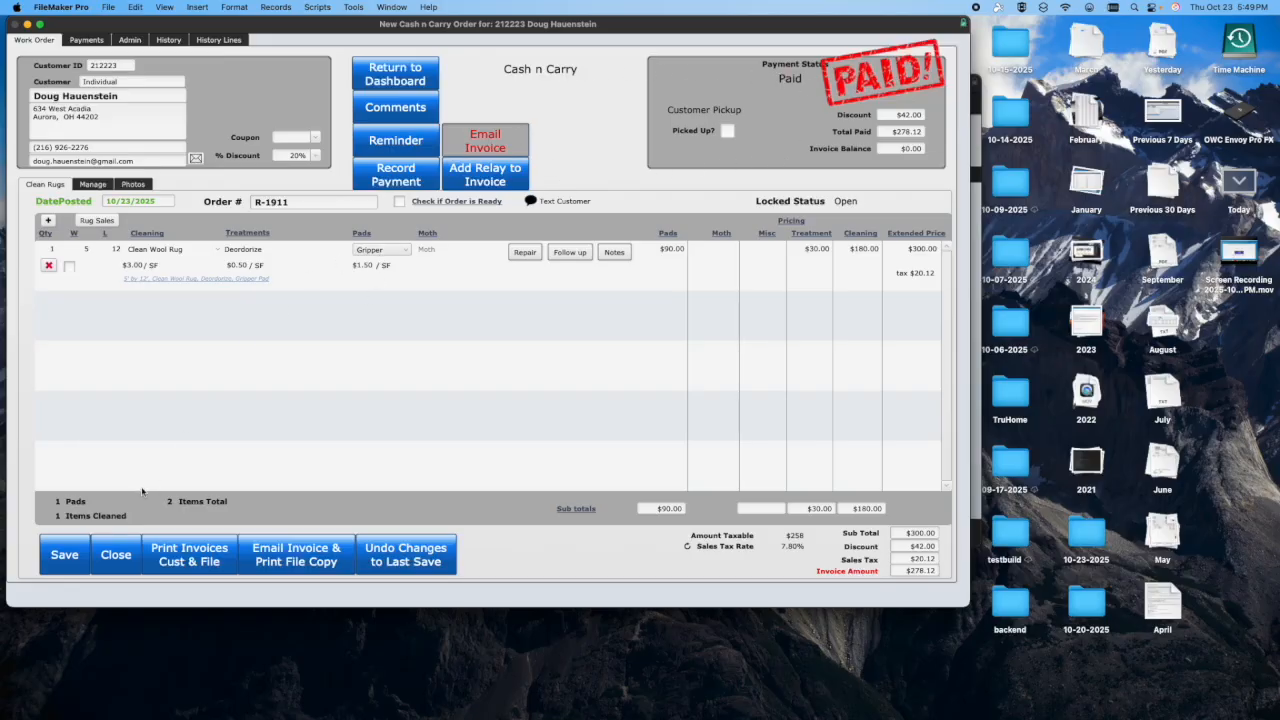
{"action": "left_click", "coordinate": [113, 556]}
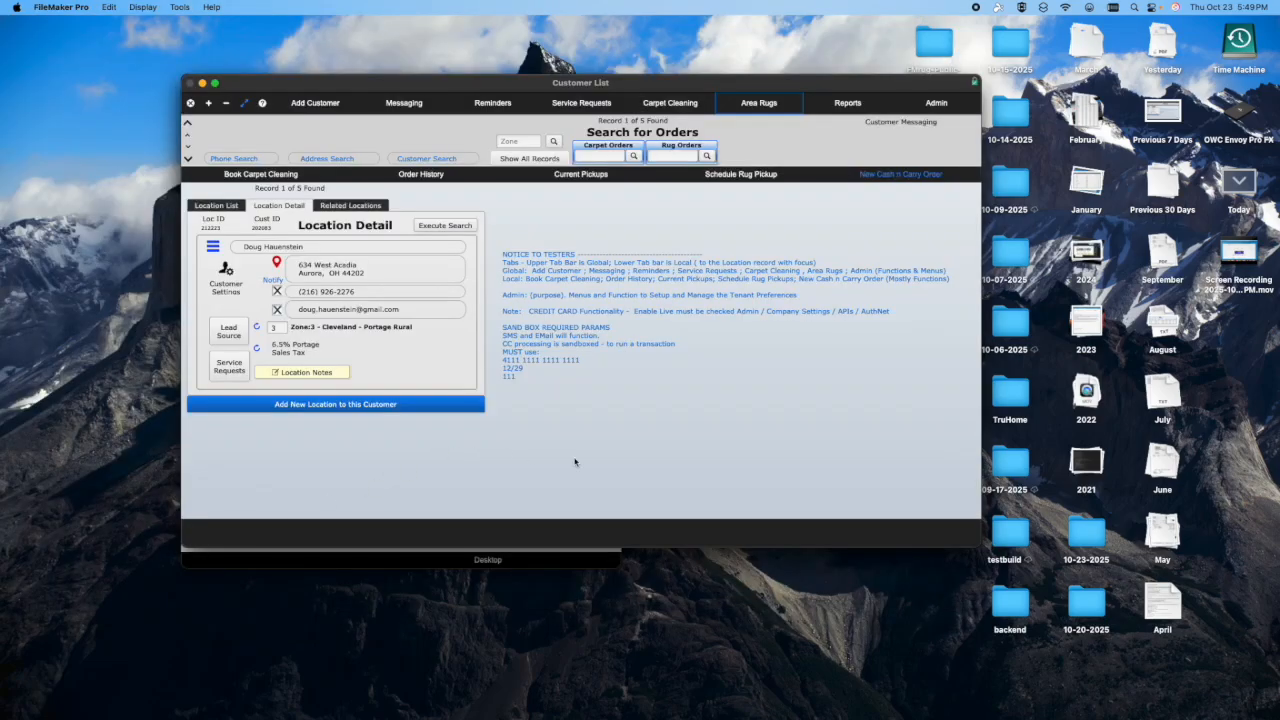